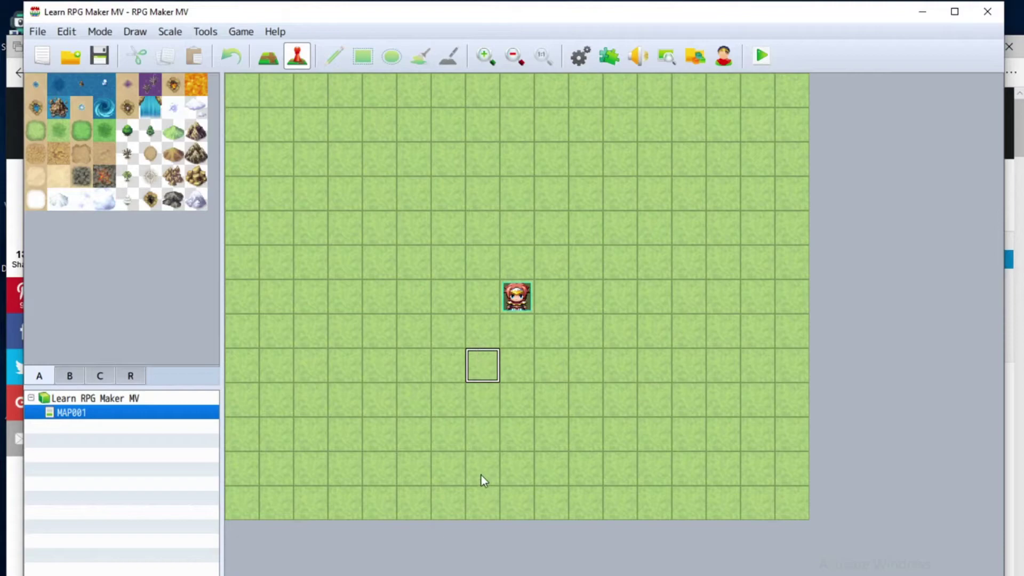
pyautogui.click(8, 559)
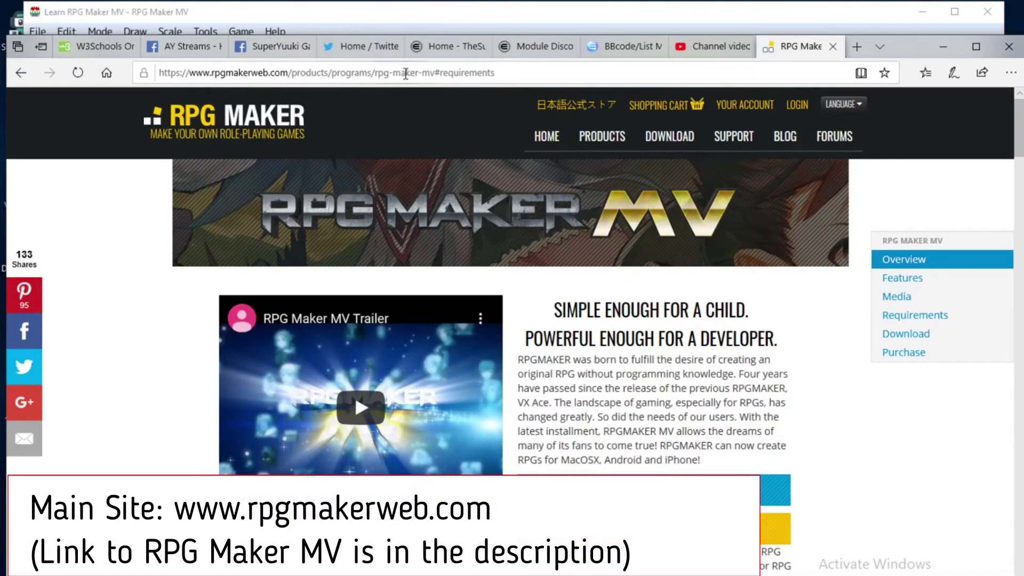
pyautogui.click(480, 73)
pyautogui.click(498, 73)
pyautogui.moveTo(496, 73); pyautogui.dragTo(293, 76)
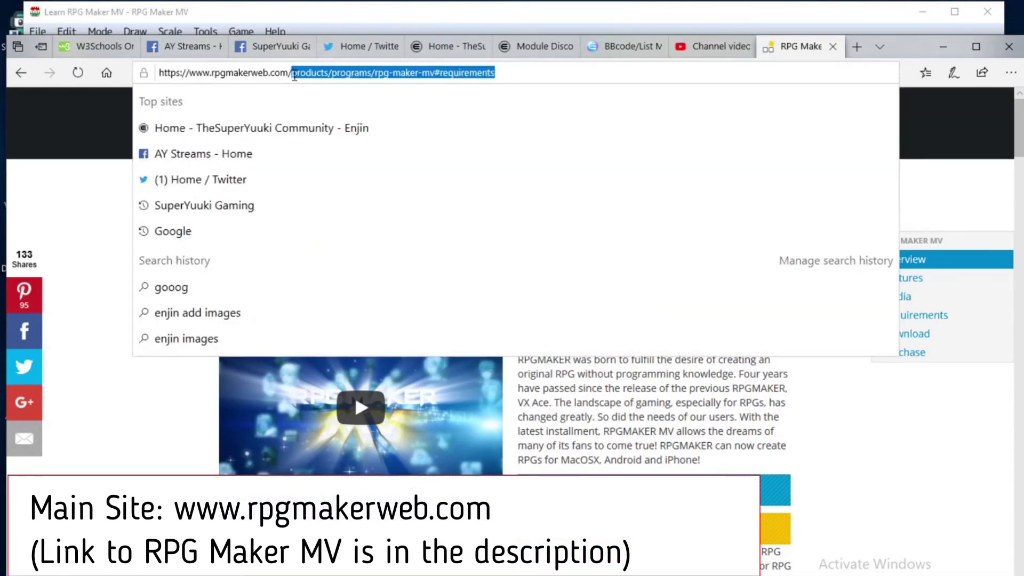
pyautogui.press('BackSpace')
pyautogui.press('Return')
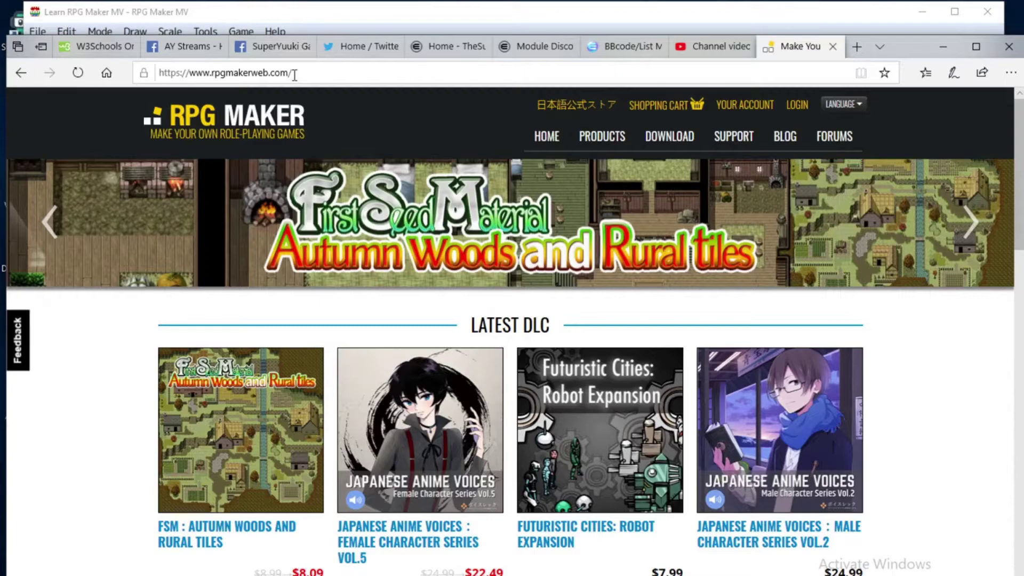
# - Open the RPG Maker MV features page from the home page's Create Your Own Games section
pyautogui.scroll(-15, 320, 137)
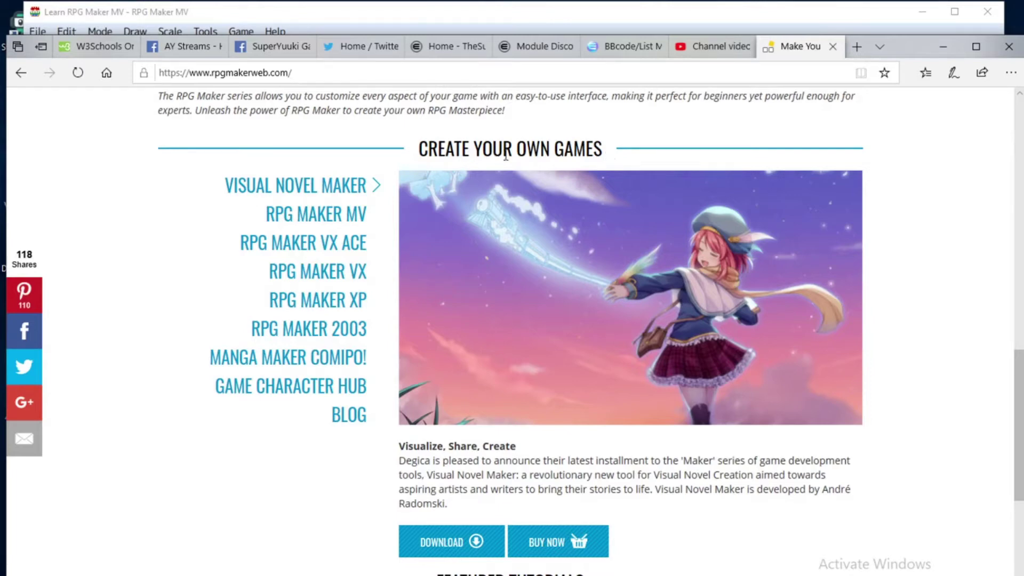
pyautogui.click(295, 216)
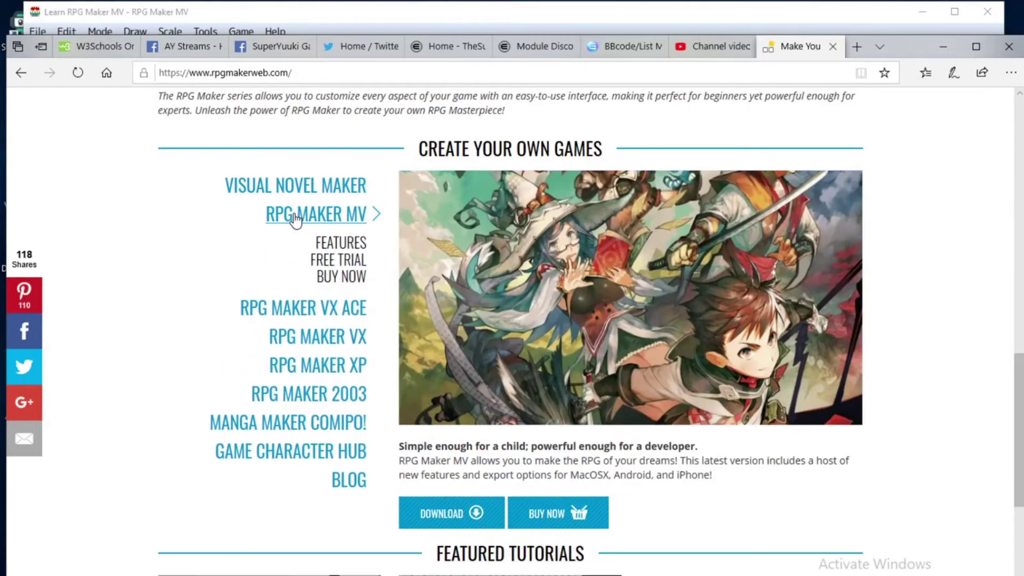
pyautogui.click(341, 245)
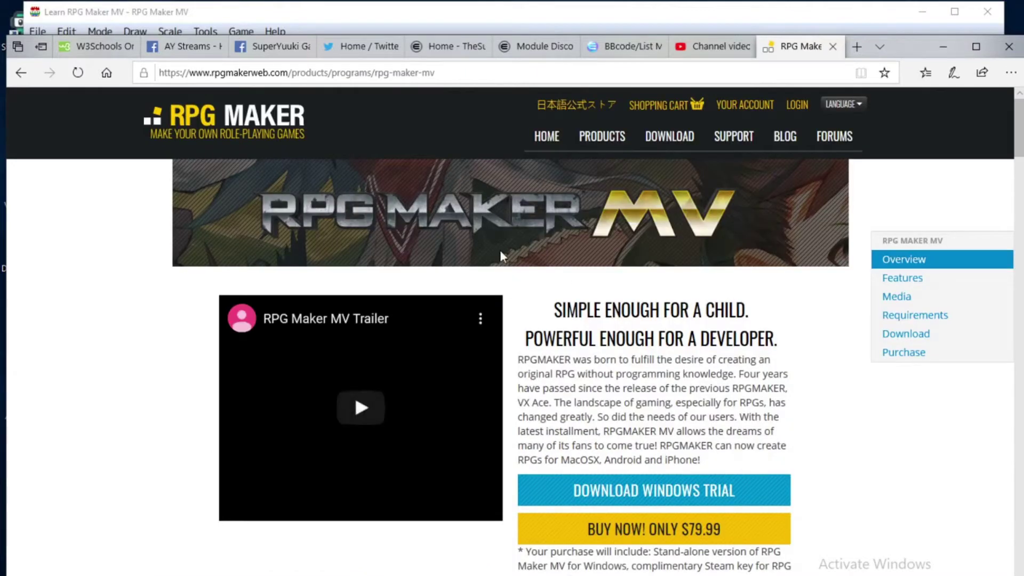
# - Read the RPG Maker MV page's overview, sample data, JavaScript, multiplatform distribution and touch input sections
pyautogui.scroll(-1, 569, 273)
pyautogui.scroll(1, 566, 270)
pyautogui.scroll(-1, 566, 269)
pyautogui.scroll(1, 565, 264)
pyautogui.scroll(1, 564, 263)
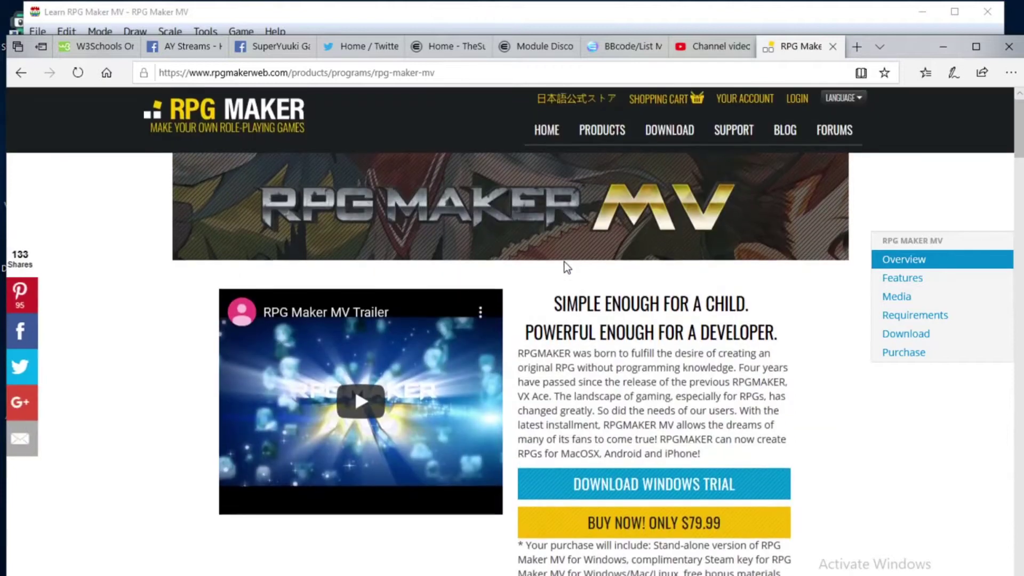
pyautogui.scroll(-1, 565, 261)
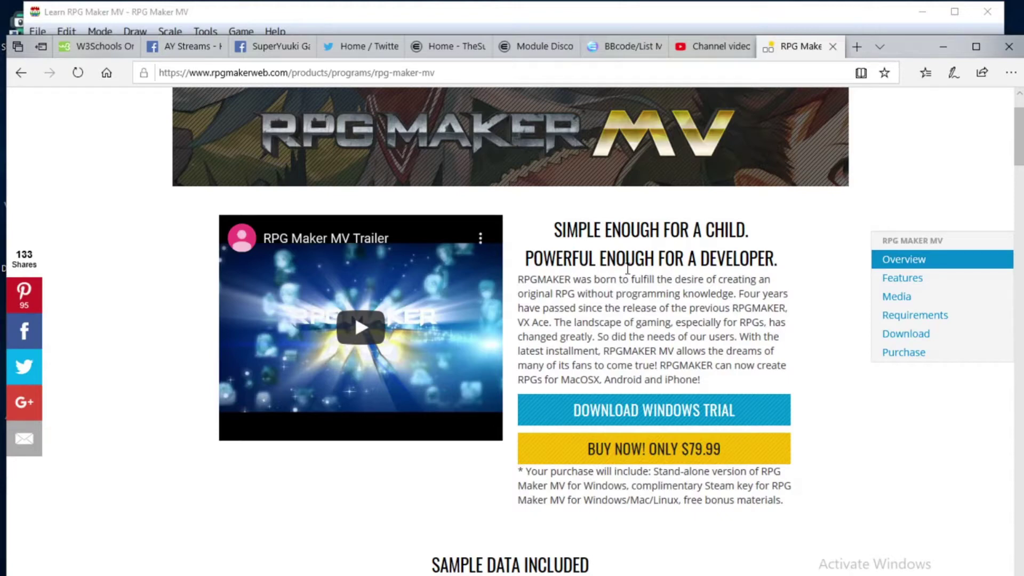
pyautogui.scroll(-5, 628, 270)
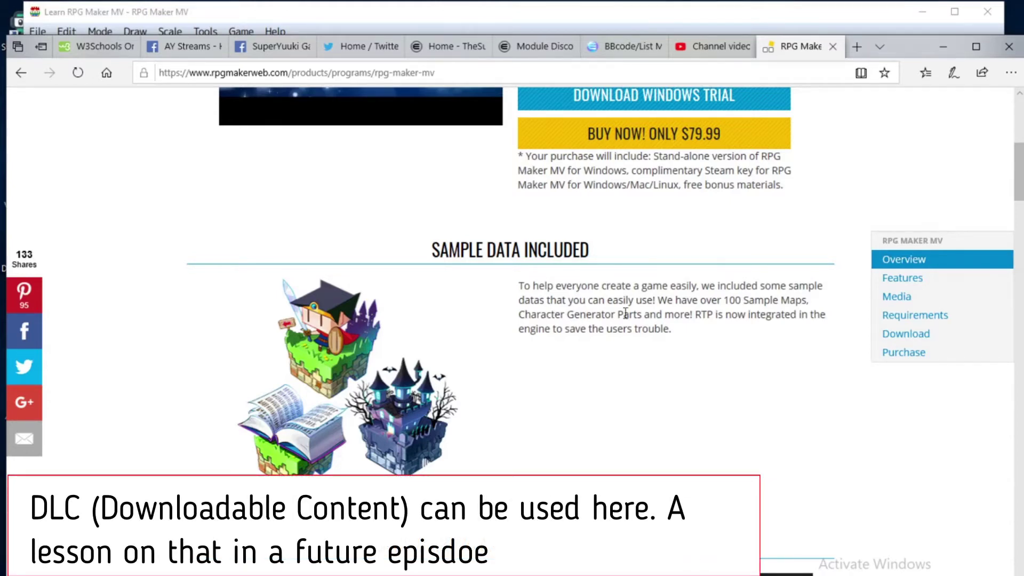
pyautogui.scroll(-4, 599, 276)
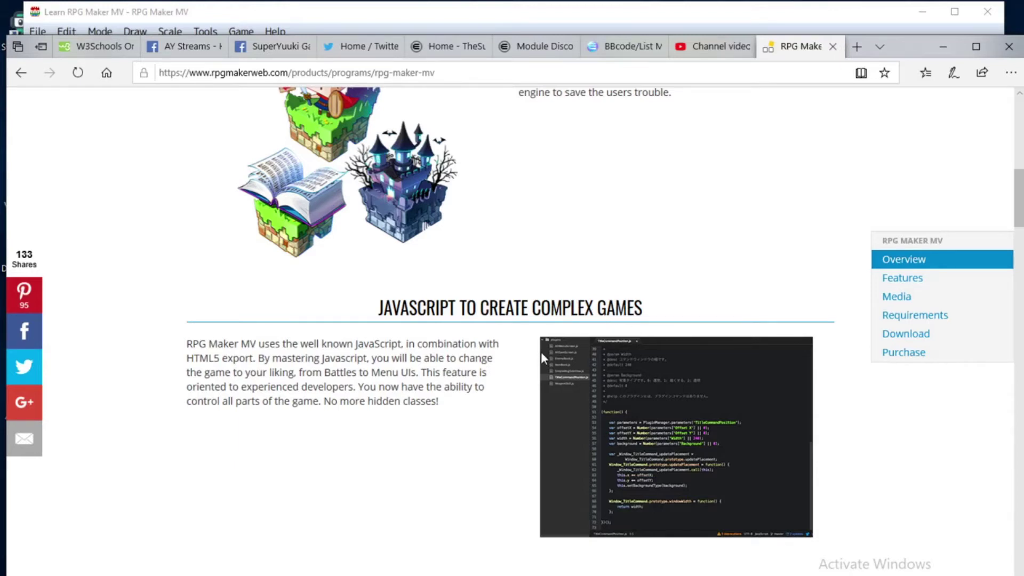
pyautogui.scroll(-5, 638, 350)
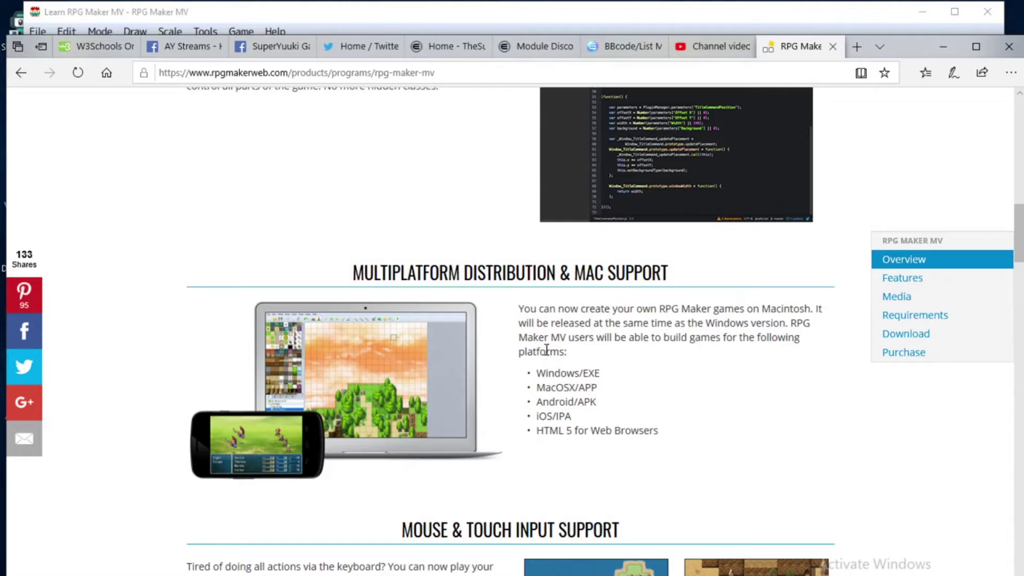
pyautogui.scroll(-4, 548, 345)
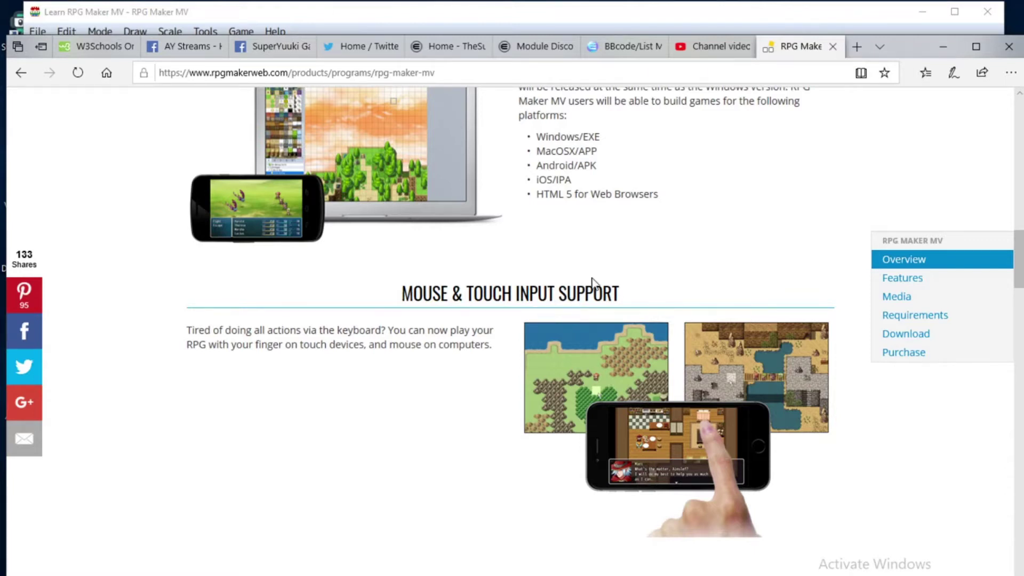
# - Read the sections on the database, battle system modes, map layers, screen resolution, plugin manager and event searcher
pyautogui.scroll(-6, 595, 283)
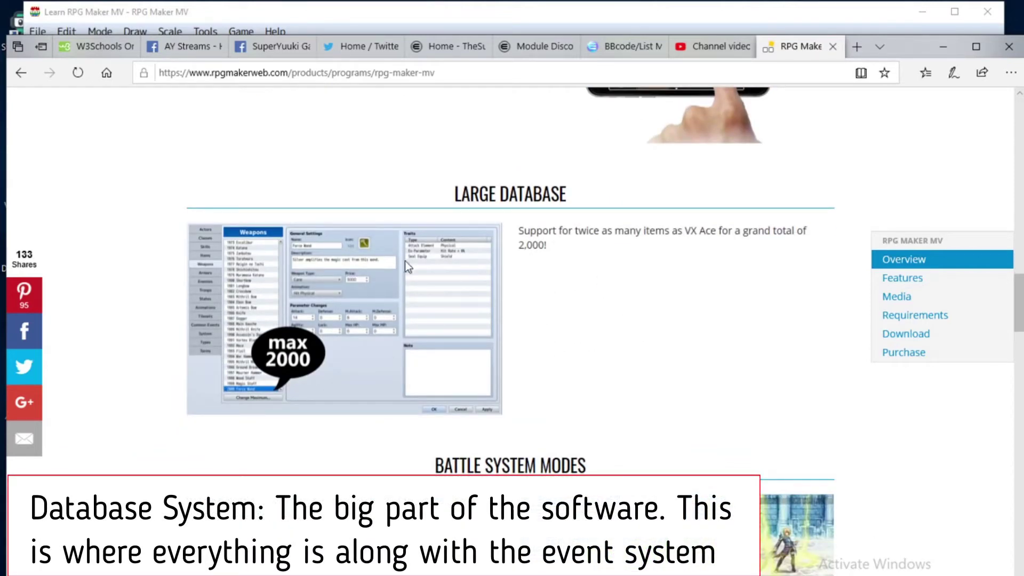
pyautogui.scroll(-3, 528, 285)
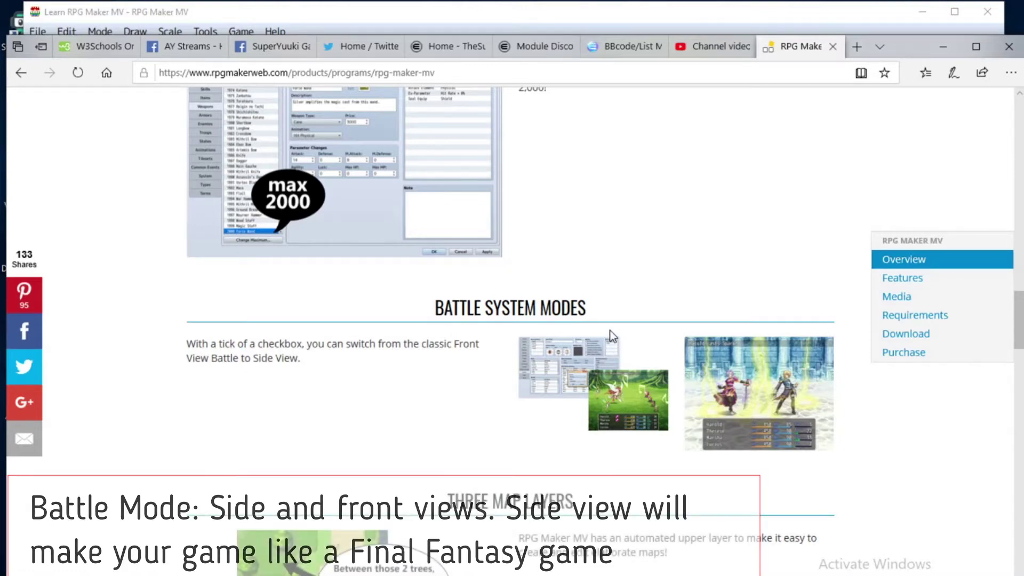
pyautogui.scroll(-4, 610, 332)
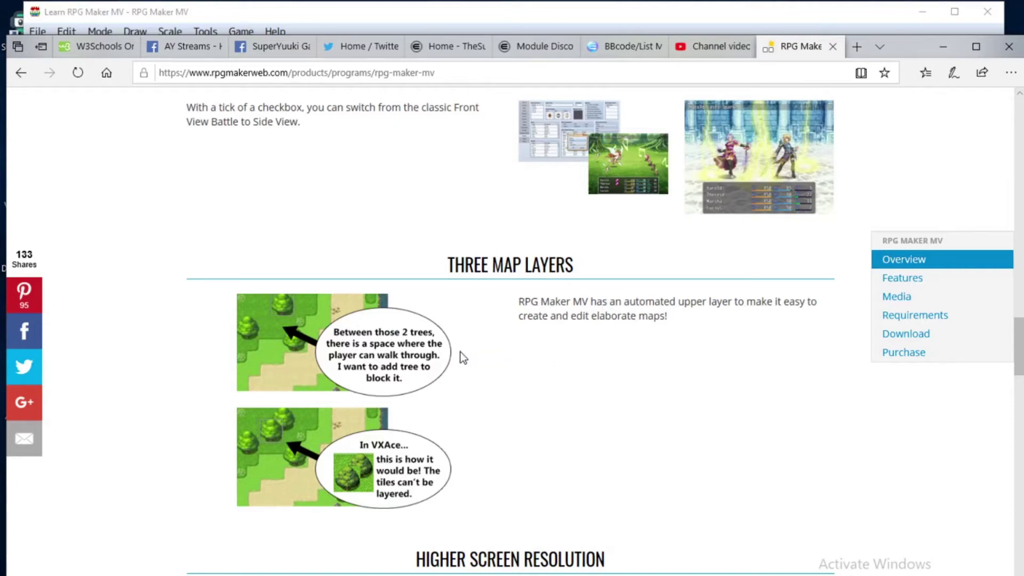
pyautogui.scroll(-4, 480, 344)
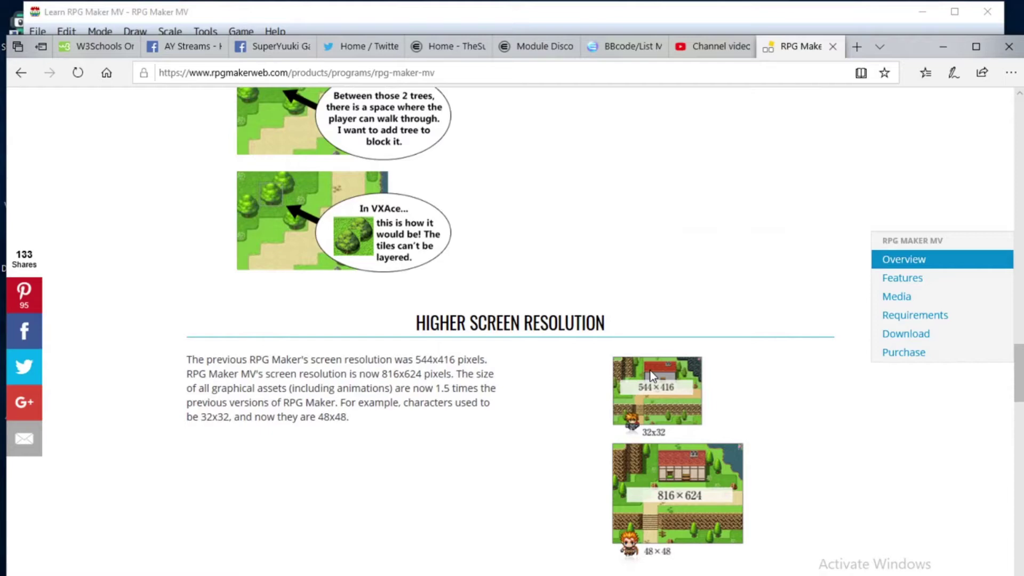
pyautogui.scroll(-4, 518, 401)
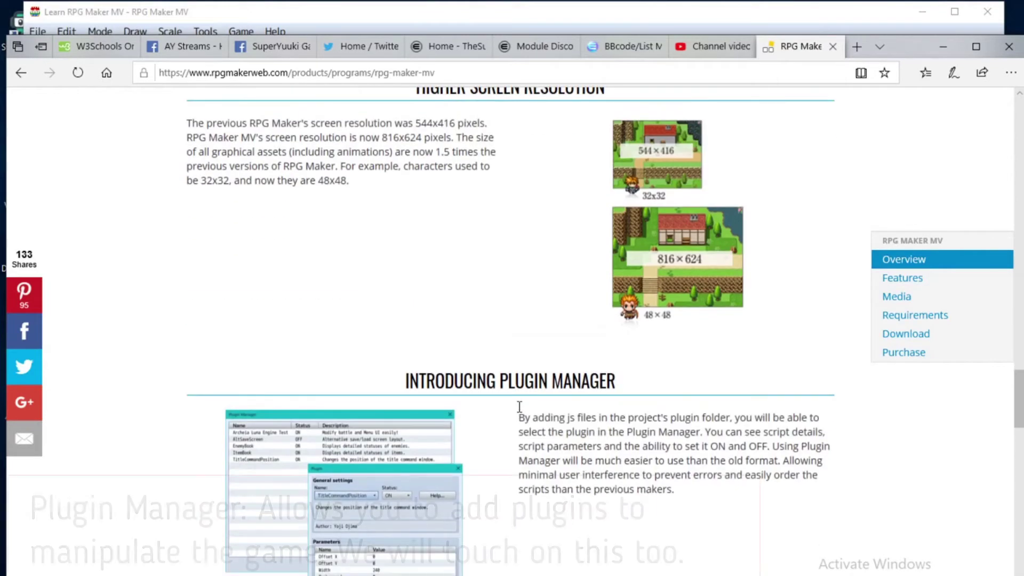
pyautogui.scroll(-3, 520, 406)
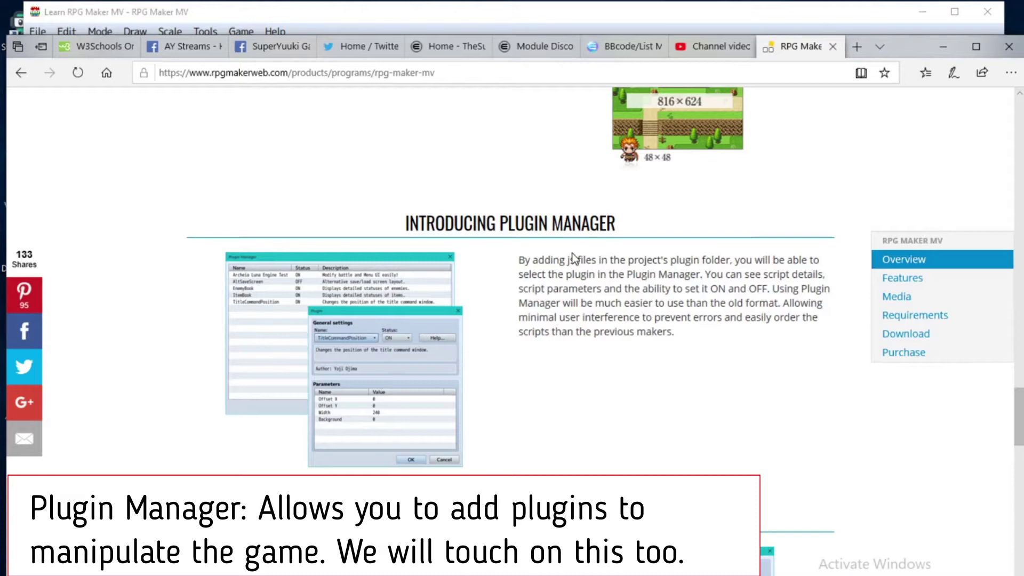
pyautogui.scroll(-4, 586, 295)
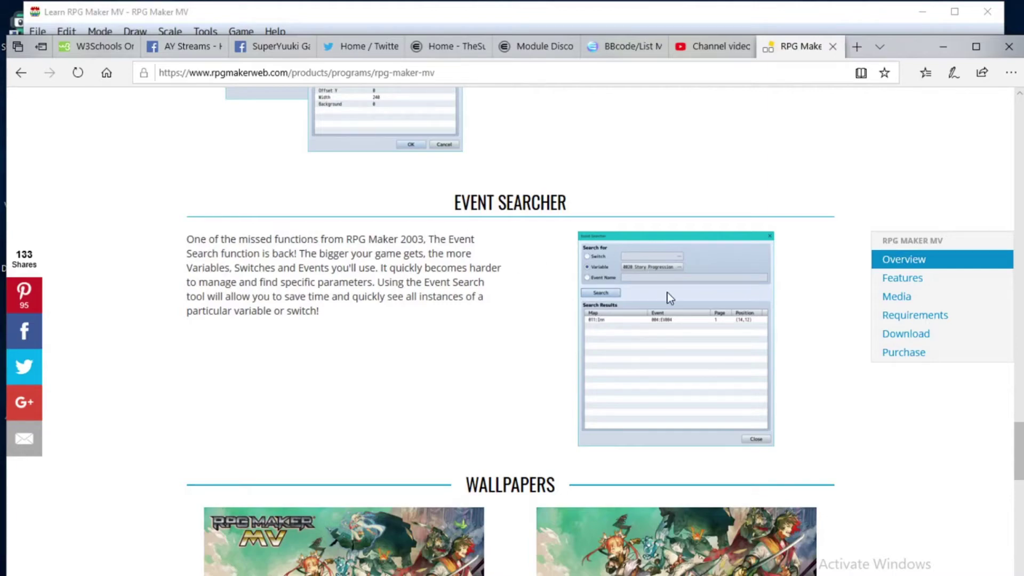
pyautogui.scroll(-8, 643, 295)
# - Return to the start of the product page and review the overview with its trial and purchase offers
pyautogui.scroll(8, 644, 320)
pyautogui.scroll(10, 642, 319)
pyautogui.scroll(12, 639, 311)
pyautogui.scroll(1, 639, 314)
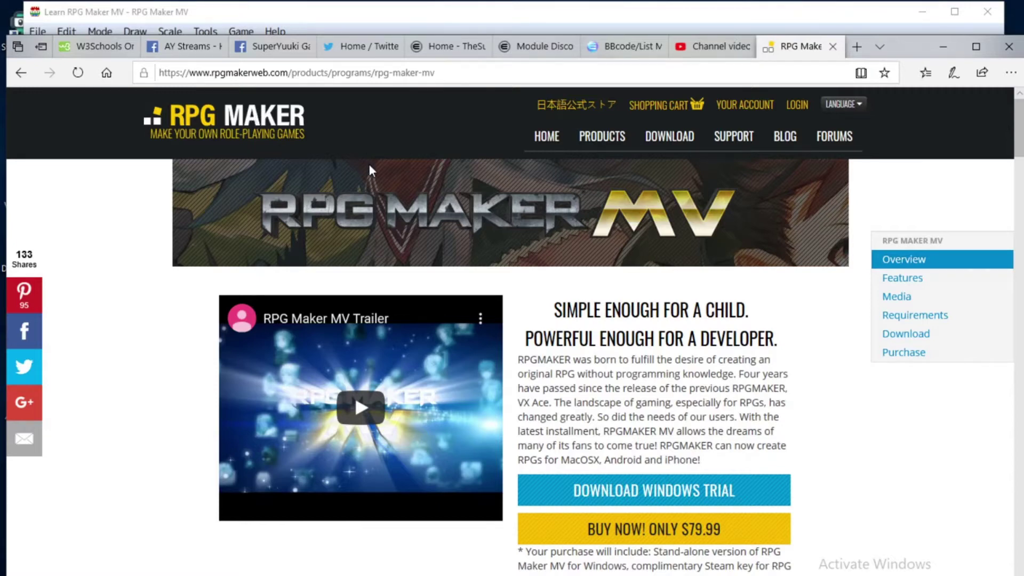
pyautogui.scroll(-4, 275, 157)
pyautogui.scroll(4, 276, 157)
pyautogui.scroll(-3, 275, 154)
pyautogui.scroll(3, 275, 152)
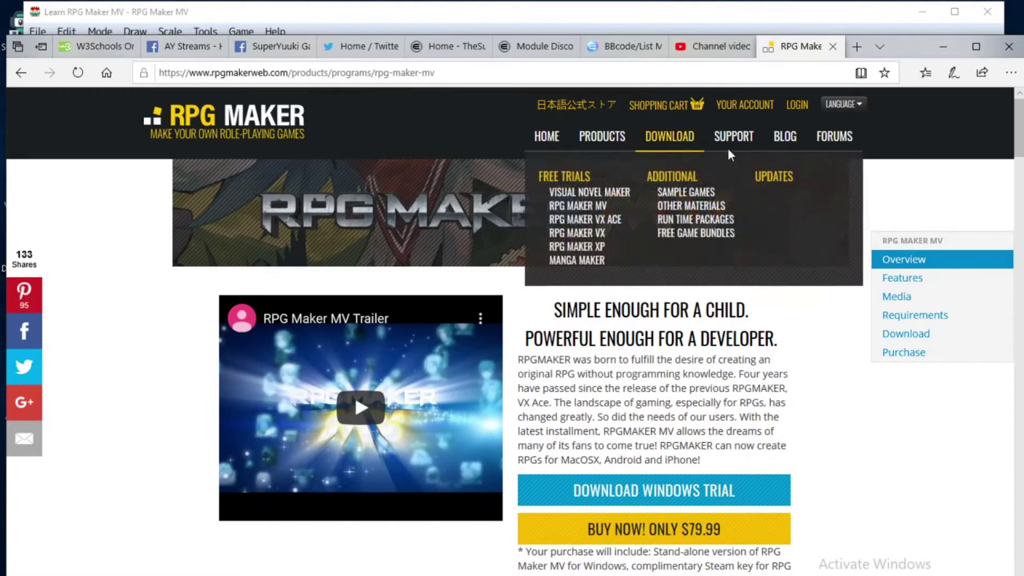
# - Switch back to RPG Maker MV and review the available project file commands
pyautogui.click(459, 10)
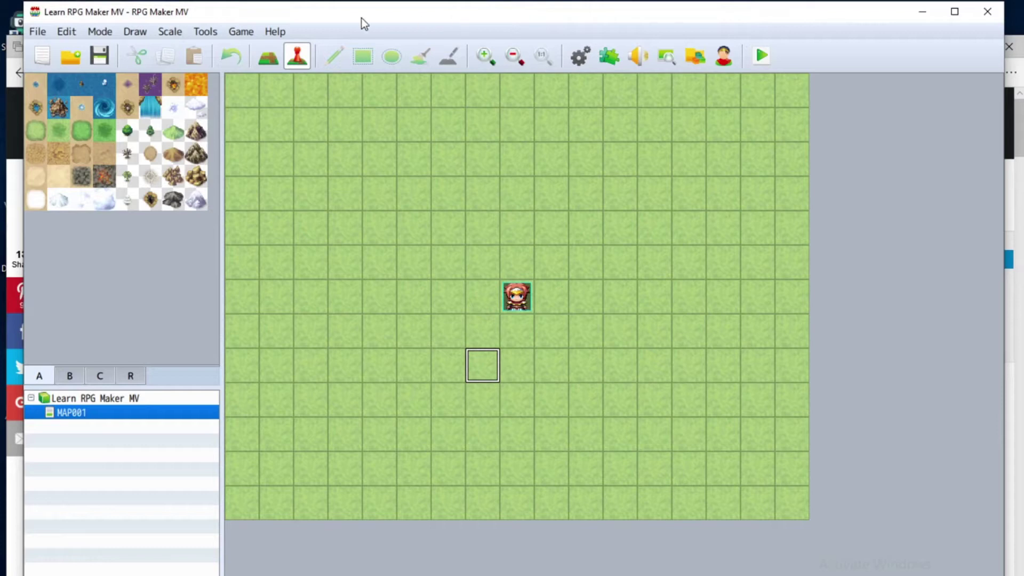
pyautogui.click(36, 32)
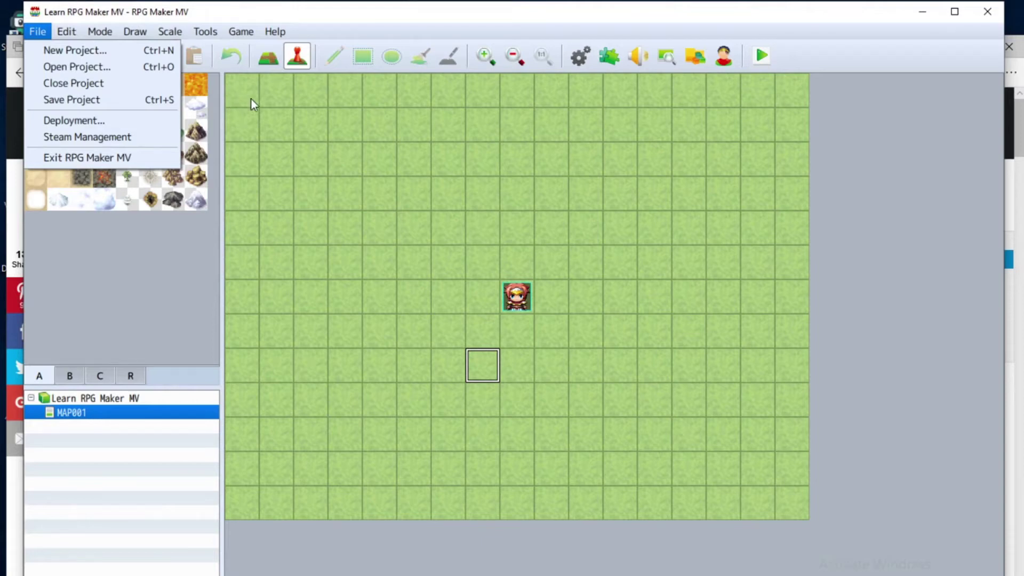
pyautogui.click(305, 113)
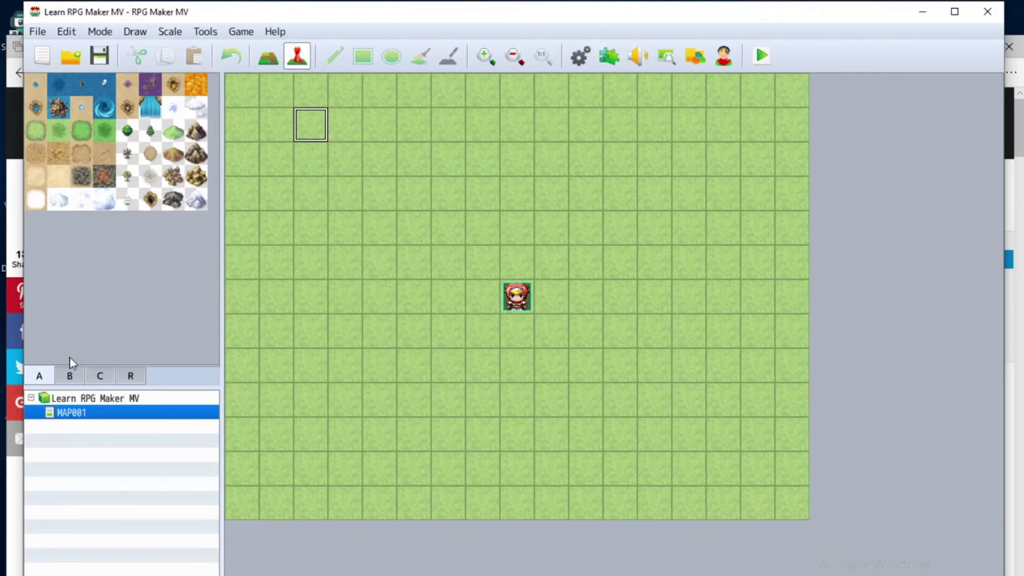
# - Look through tile sets B and C, and return to tile set A
pyautogui.click(71, 376)
pyautogui.click(98, 376)
pyautogui.click(48, 378)
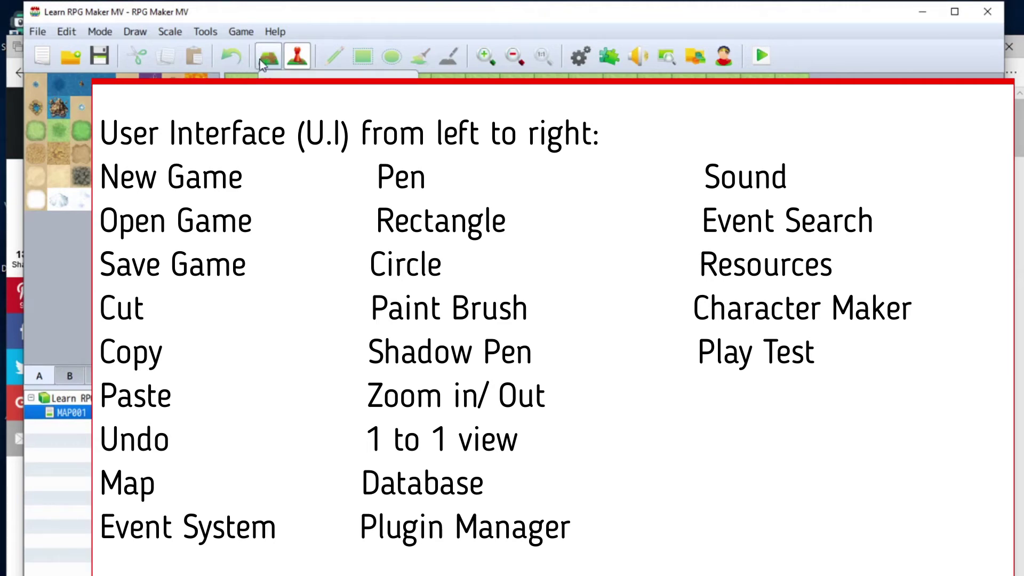
# - In map editing mode, paint edged dark-grass paths with the pen: a two-tile-high band across MAP001 and a one-tile-wide vertical path crossing it
pyautogui.click(260, 62)
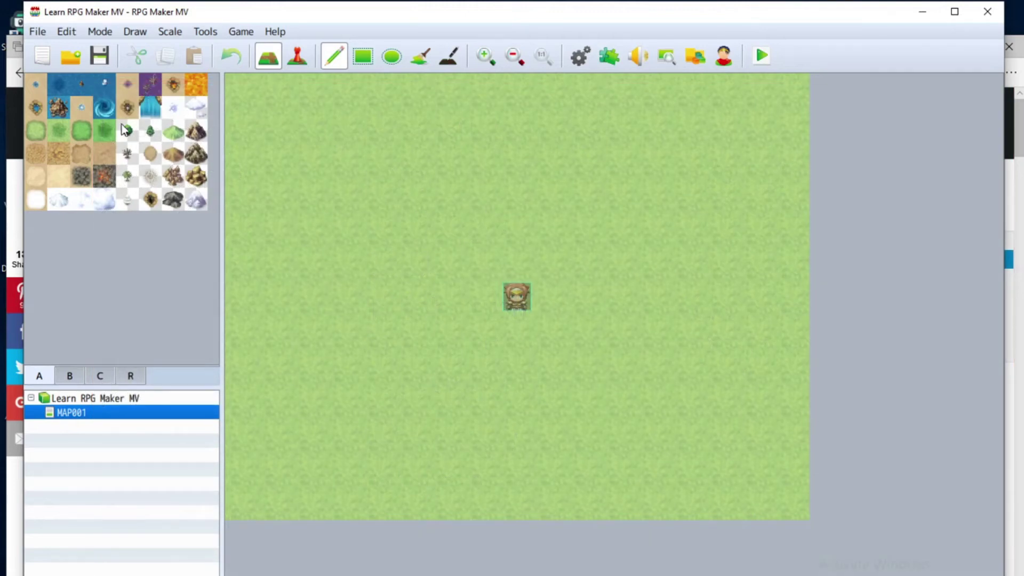
pyautogui.click(83, 133)
pyautogui.moveTo(538, 301)
pyautogui.mouseDown()
pyautogui.moveTo(679, 293)
pyautogui.moveTo(682, 261)
pyautogui.moveTo(482, 259)
pyautogui.moveTo(469, 291)
pyautogui.moveTo(414, 261)
pyautogui.moveTo(406, 293)
pyautogui.moveTo(367, 291)
pyautogui.moveTo(363, 270)
pyautogui.moveTo(330, 262)
pyautogui.moveTo(317, 264)
pyautogui.moveTo(338, 290)
pyautogui.moveTo(286, 299)
pyautogui.moveTo(281, 274)
pyautogui.moveTo(249, 277)
pyautogui.moveTo(249, 298)
pyautogui.moveTo(796, 291)
pyautogui.moveTo(772, 270)
pyautogui.moveTo(715, 273)
pyautogui.mouseUp()
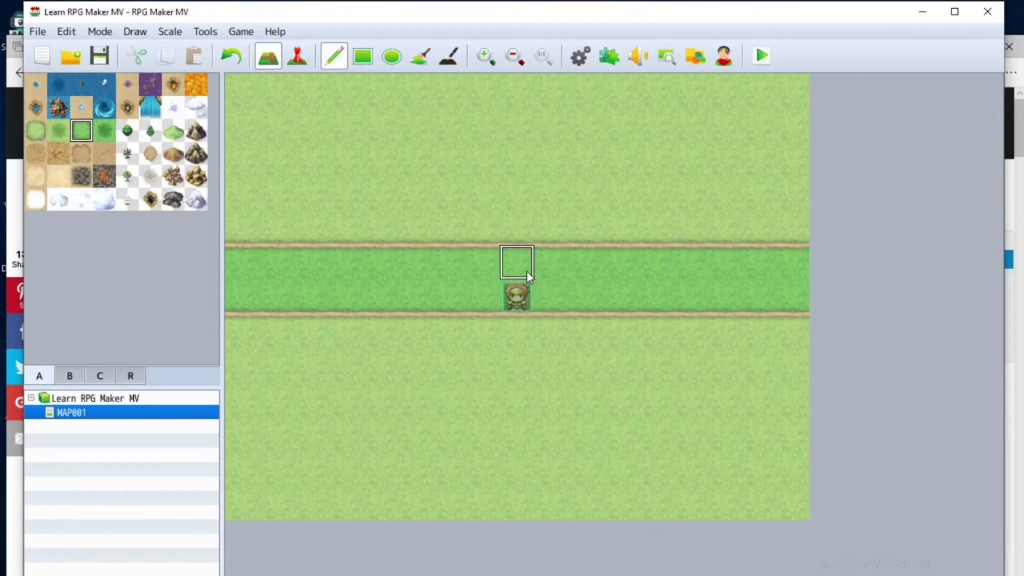
pyautogui.moveTo(523, 246); pyautogui.dragTo(525, 133)
pyautogui.moveTo(514, 298); pyautogui.dragTo(503, 508)
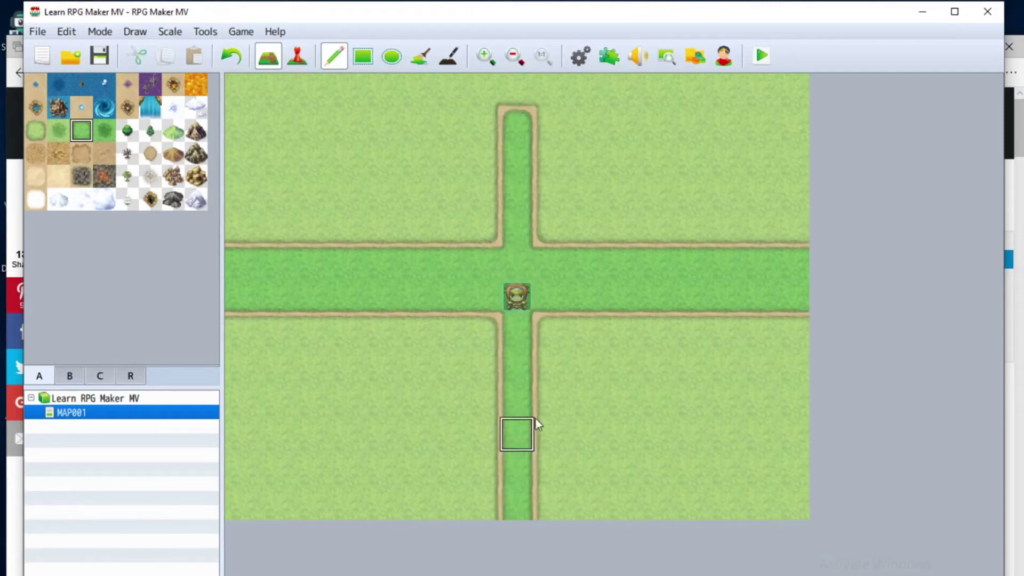
pyautogui.click(514, 88)
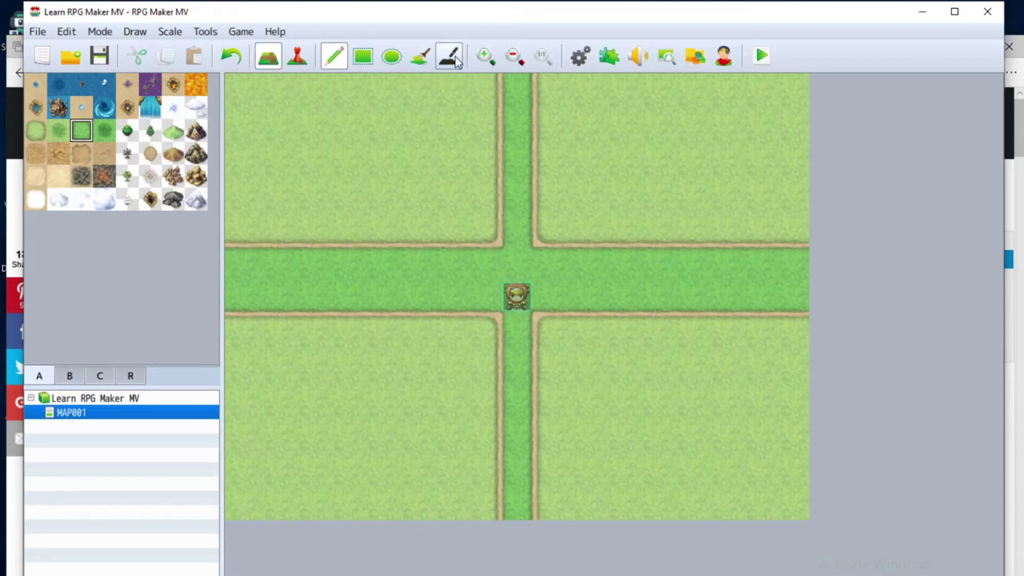
# - Draw a three-by-two-tile grass rectangle in the map's upper-left section and a four-by-three-tile grass ellipse in the upper-right section
pyautogui.click(362, 58)
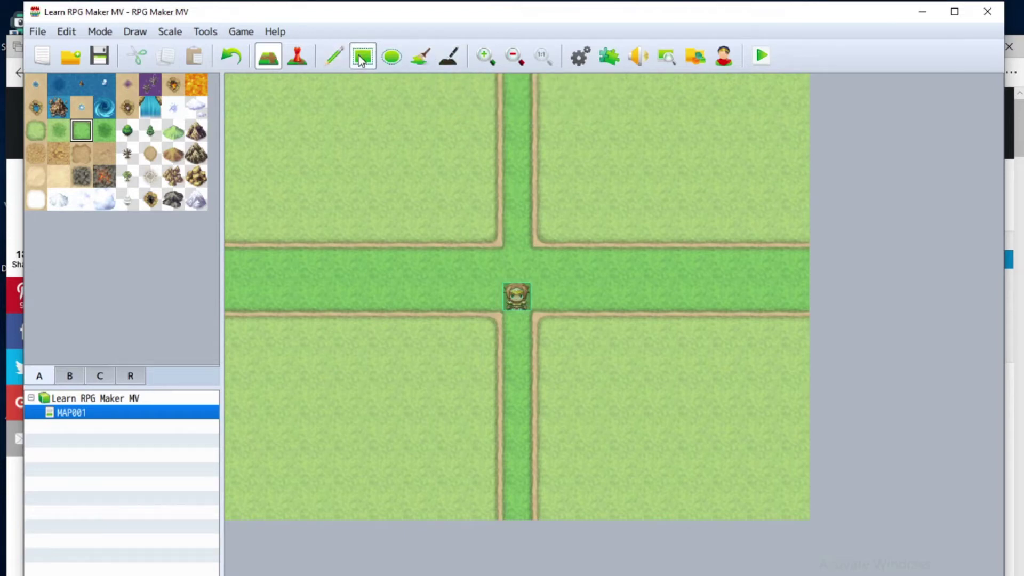
pyautogui.moveTo(245, 91)
pyautogui.mouseDown()
pyautogui.moveTo(420, 167)
pyautogui.moveTo(477, 215)
pyautogui.moveTo(467, 174)
pyautogui.moveTo(413, 146)
pyautogui.moveTo(295, 91)
pyautogui.moveTo(463, 224)
pyautogui.moveTo(471, 194)
pyautogui.moveTo(377, 154)
pyautogui.moveTo(235, 61)
pyautogui.moveTo(210, 83)
pyautogui.moveTo(208, 72)
pyautogui.moveTo(290, 91)
pyautogui.moveTo(240, 85)
pyautogui.mouseUp()
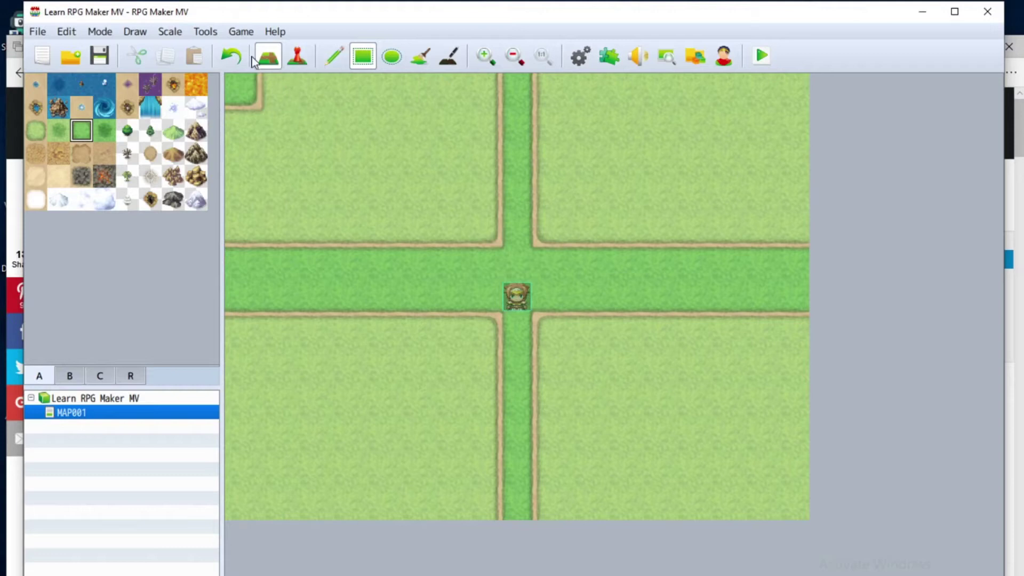
pyautogui.click(231, 61)
pyautogui.moveTo(320, 127); pyautogui.dragTo(375, 163)
pyautogui.click(395, 63)
pyautogui.moveTo(598, 126); pyautogui.dragTo(686, 178)
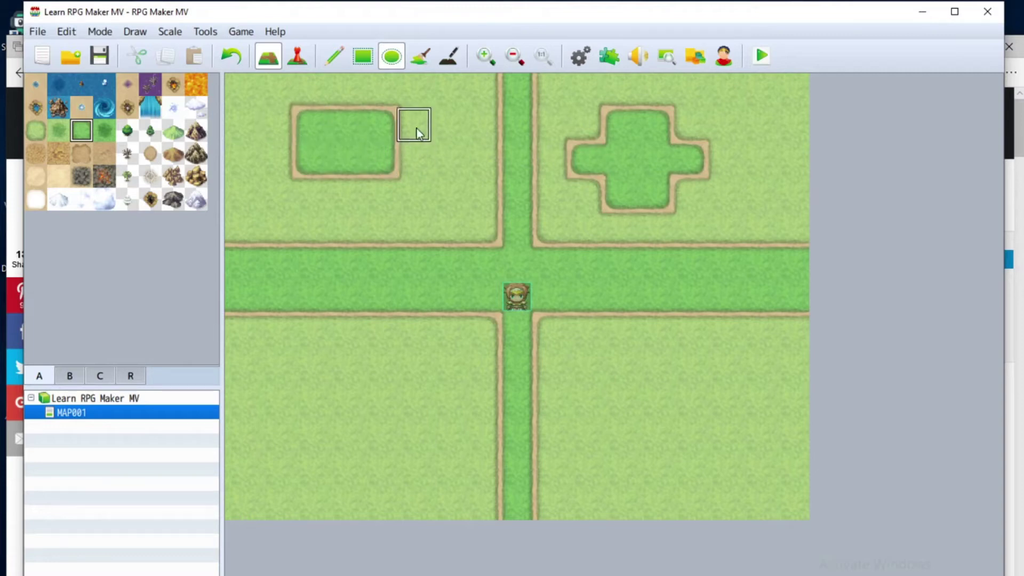
# - Flood-fill the map's lower-left section with the dark-grass tile and paint a freehand shadow area in the lower-right section with the Shadow Pen
pyautogui.click(421, 65)
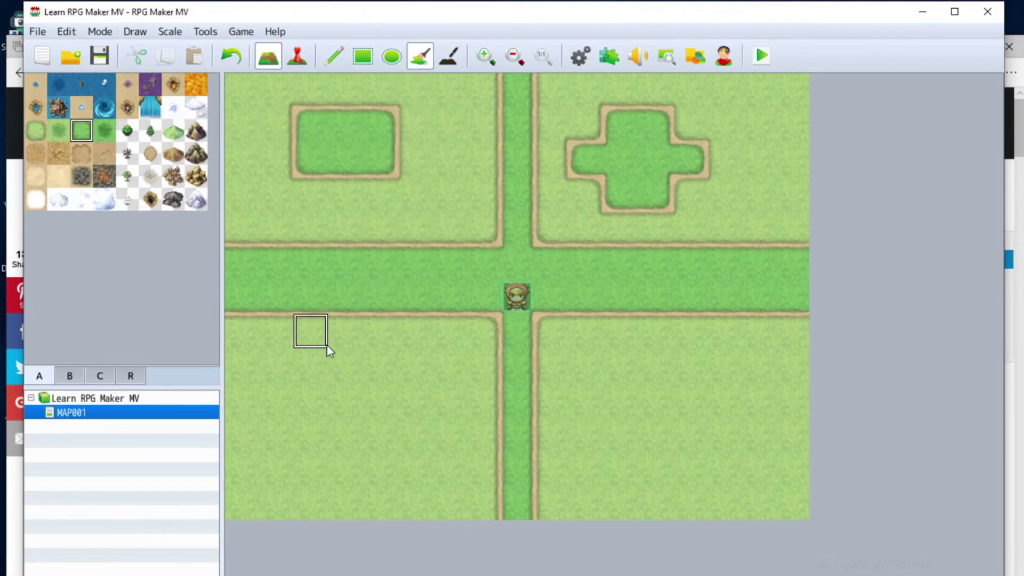
pyautogui.click(341, 383)
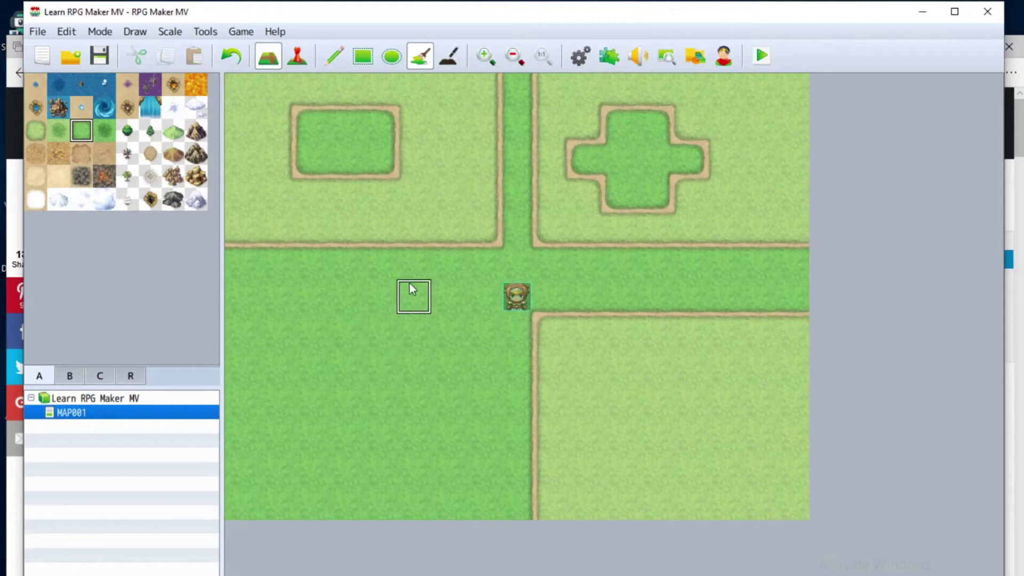
pyautogui.click(448, 56)
pyautogui.moveTo(576, 356)
pyautogui.mouseDown()
pyautogui.moveTo(718, 403)
pyautogui.moveTo(697, 395)
pyautogui.moveTo(720, 411)
pyautogui.moveTo(714, 451)
pyautogui.moveTo(712, 413)
pyautogui.mouseUp()
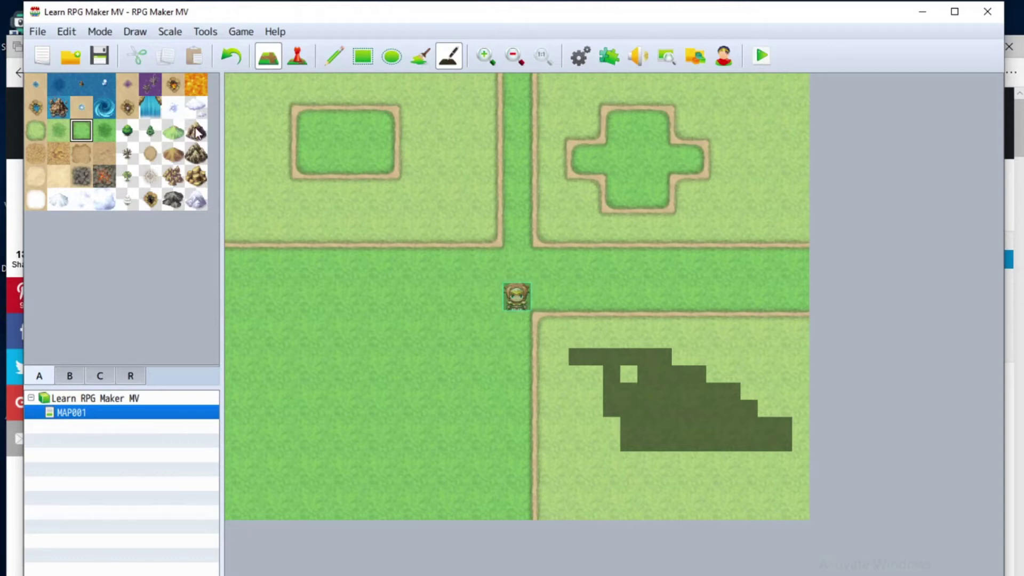
# - With the pen, paint a forest patch about five tiles wide and four tiles high over the shadow area in the map's lower-right section
pyautogui.click(150, 130)
pyautogui.click(127, 131)
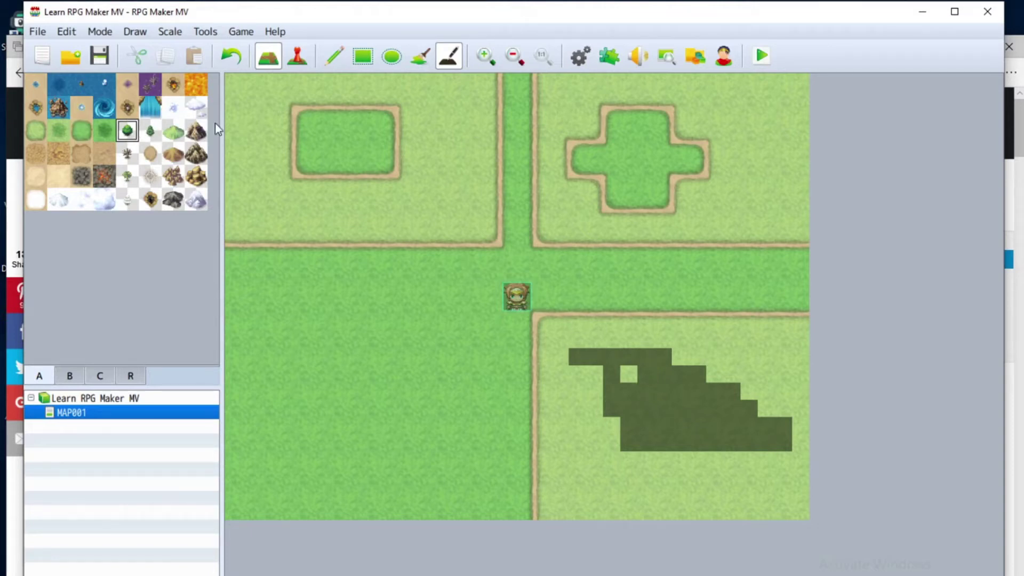
pyautogui.click(323, 66)
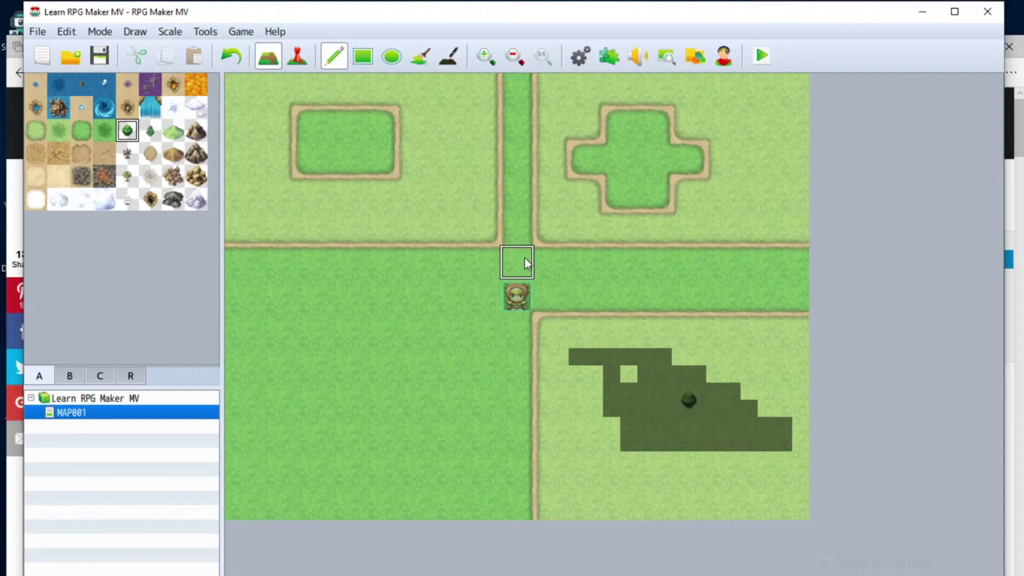
pyautogui.moveTo(660, 372)
pyautogui.mouseDown()
pyautogui.moveTo(683, 363)
pyautogui.moveTo(661, 405)
pyautogui.moveTo(650, 341)
pyautogui.moveTo(603, 365)
pyautogui.moveTo(641, 424)
pyautogui.moveTo(673, 449)
pyautogui.moveTo(700, 379)
pyautogui.moveTo(720, 395)
pyautogui.mouseUp()
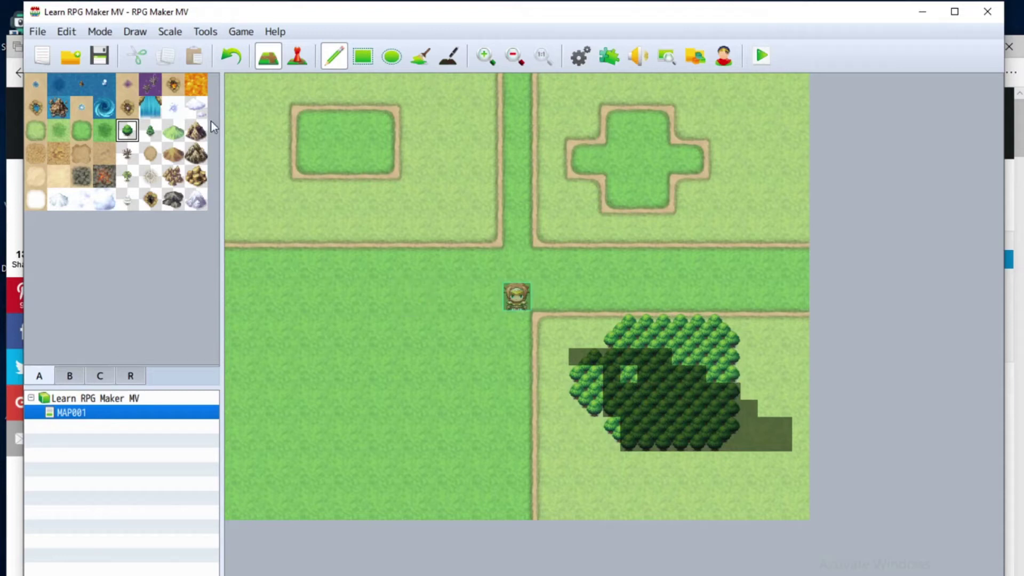
# - With the Shadow Pen, shade the forest and its surroundings, leave a thin strip near its upper edge lit, and erase the shadow protruding at its lower right
pyautogui.click(447, 55)
pyautogui.moveTo(750, 341); pyautogui.dragTo(751, 392)
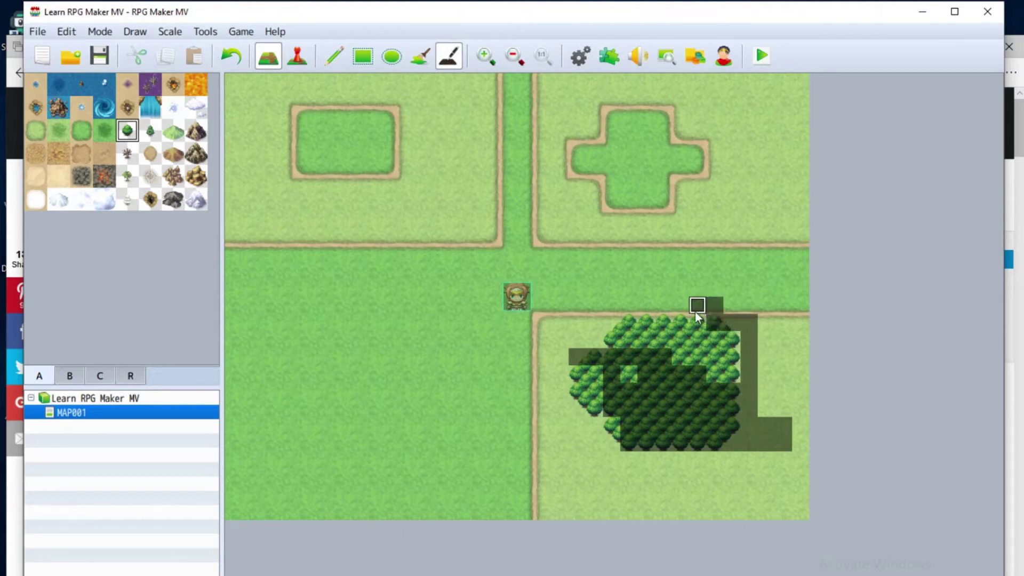
pyautogui.moveTo(584, 356)
pyautogui.mouseDown()
pyautogui.moveTo(560, 389)
pyautogui.moveTo(581, 427)
pyautogui.moveTo(633, 441)
pyautogui.mouseUp()
pyautogui.click(629, 374)
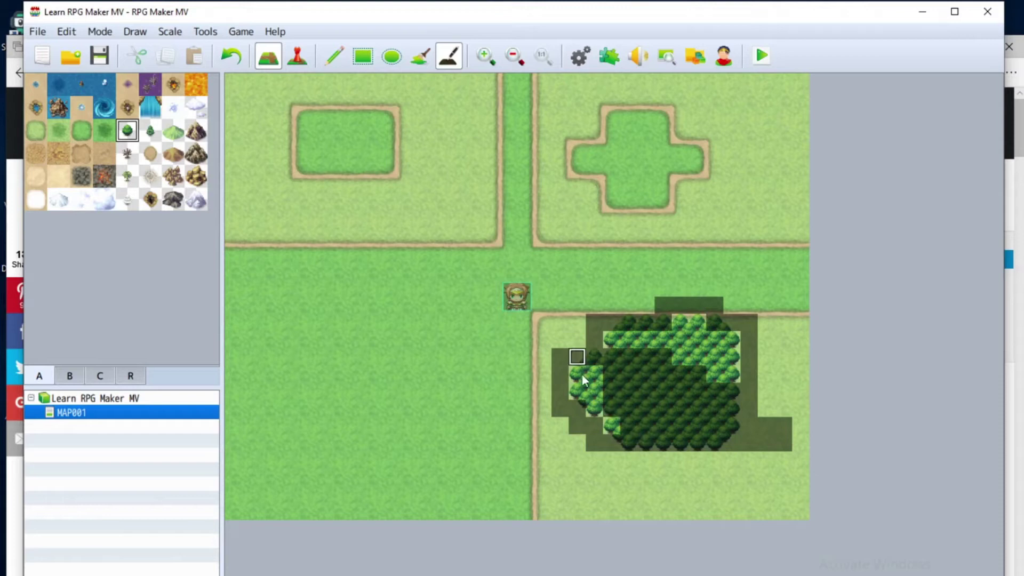
pyautogui.moveTo(593, 375)
pyautogui.mouseDown()
pyautogui.moveTo(601, 405)
pyautogui.moveTo(745, 389)
pyautogui.mouseUp()
pyautogui.moveTo(673, 327)
pyautogui.mouseDown()
pyautogui.moveTo(709, 328)
pyautogui.moveTo(625, 331)
pyautogui.mouseUp()
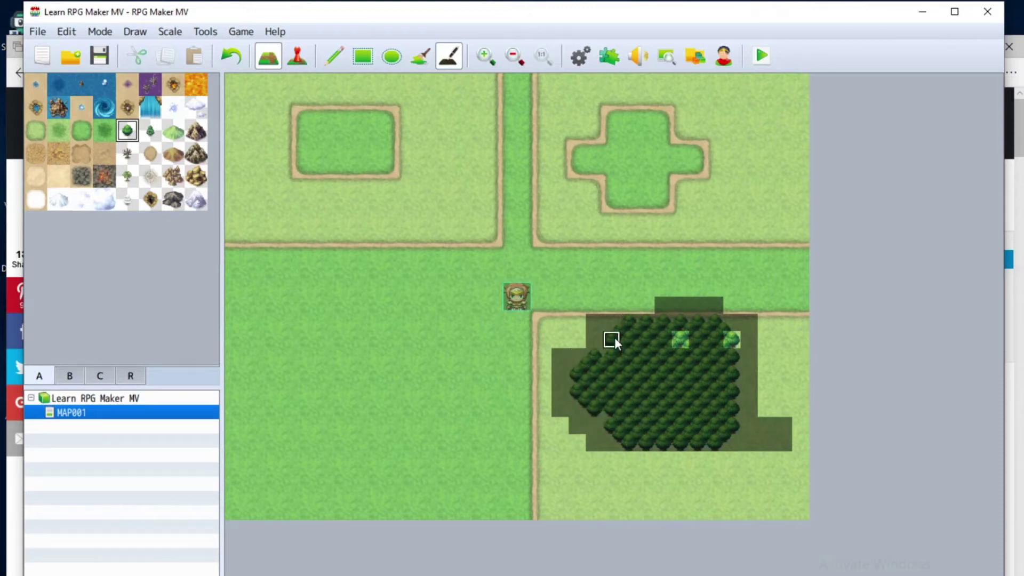
pyautogui.moveTo(697, 341); pyautogui.dragTo(729, 340)
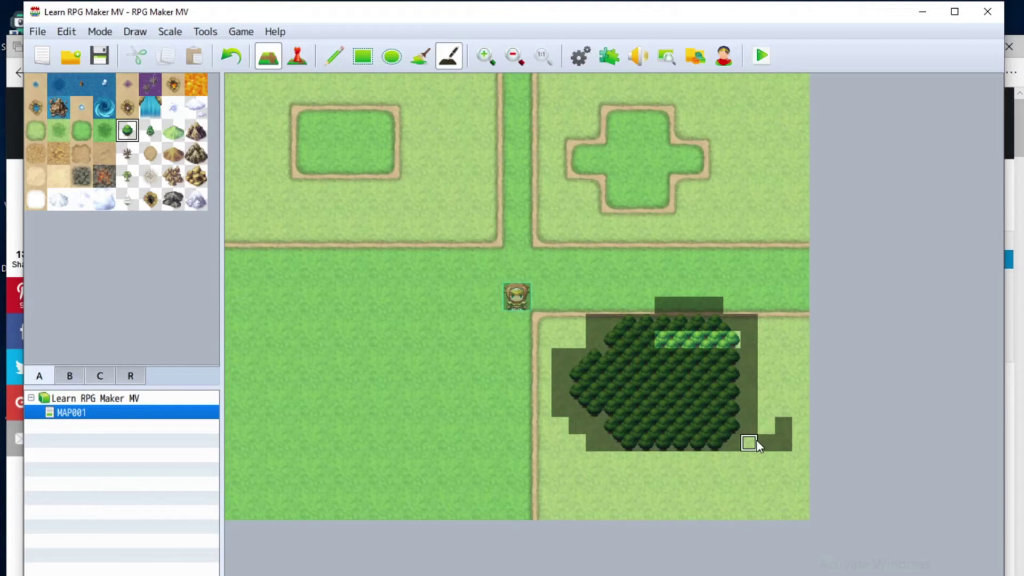
pyautogui.moveTo(782, 425); pyautogui.dragTo(766, 426)
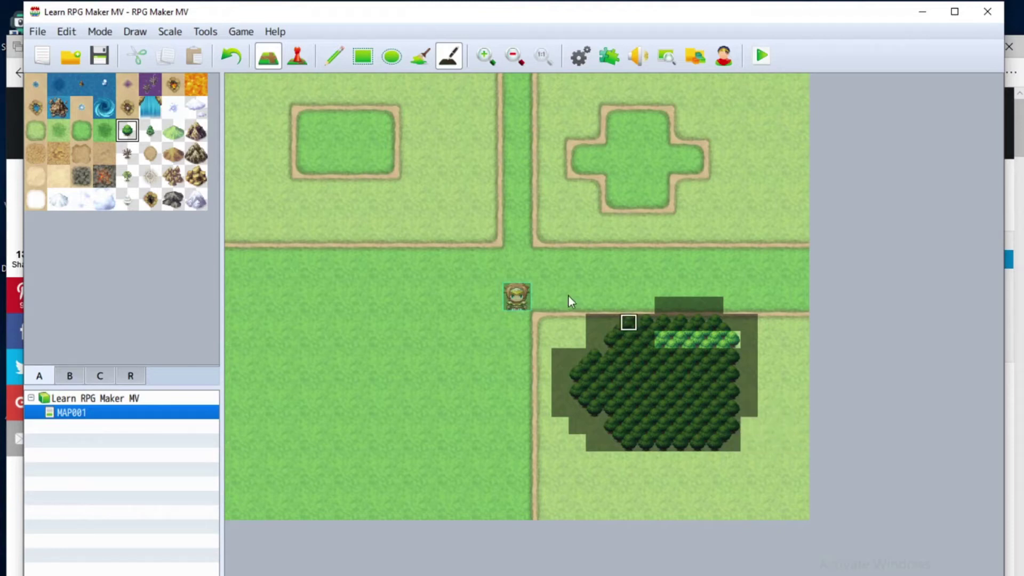
# - Zoom the map in and out through several levels and return it to actual scale
pyautogui.click(481, 62)
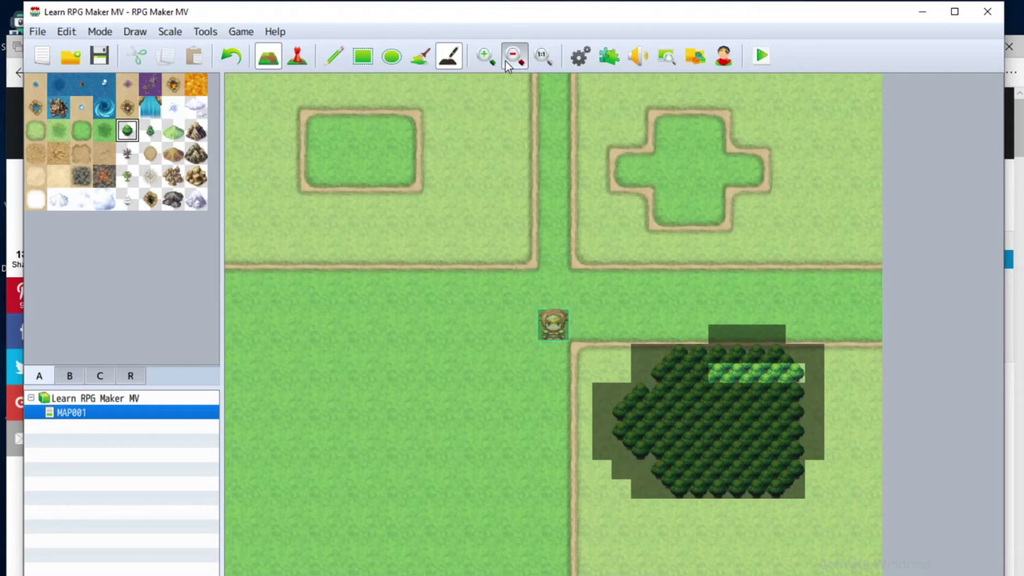
pyautogui.click(506, 62)
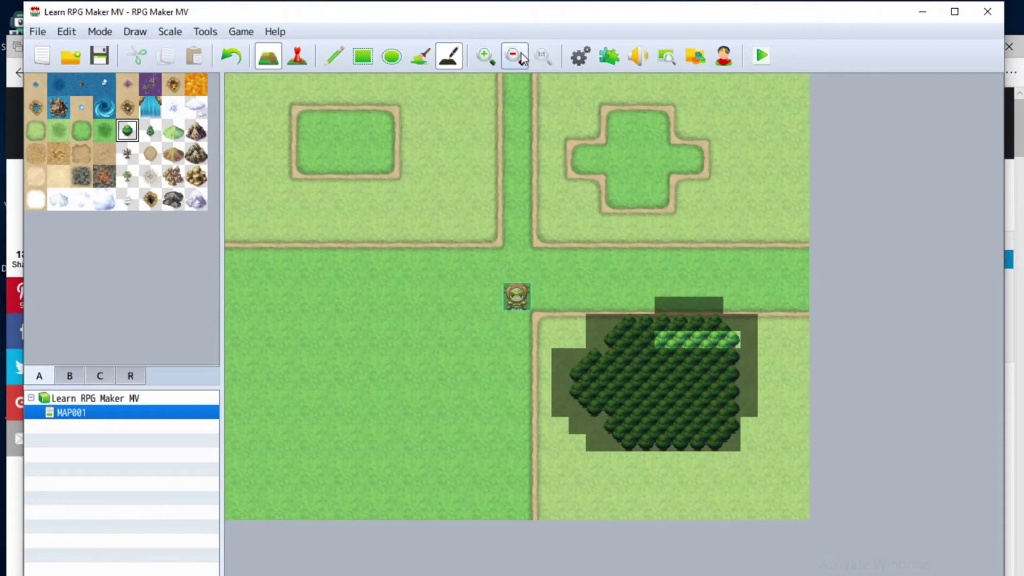
pyautogui.click(518, 57)
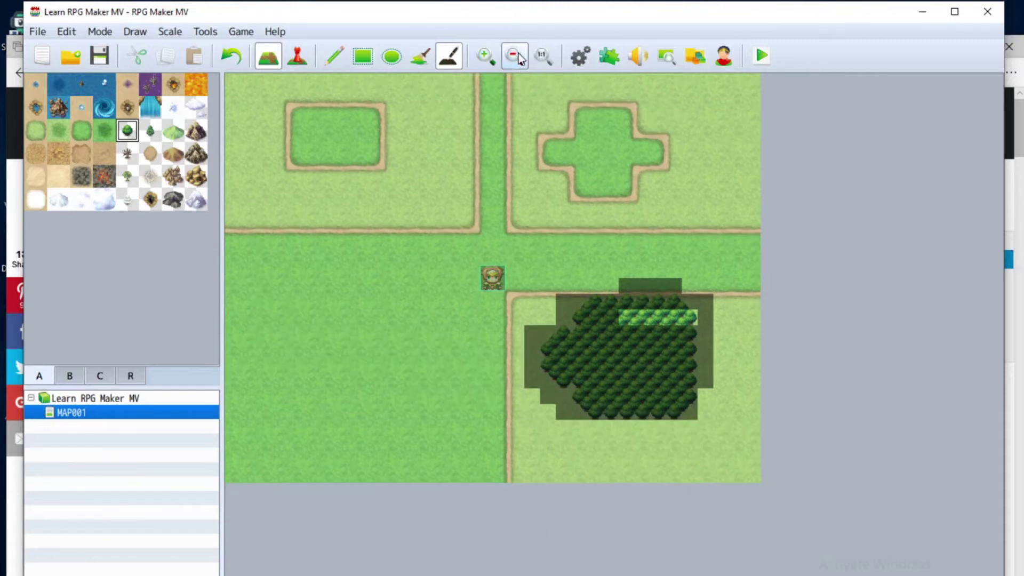
pyautogui.click(484, 58)
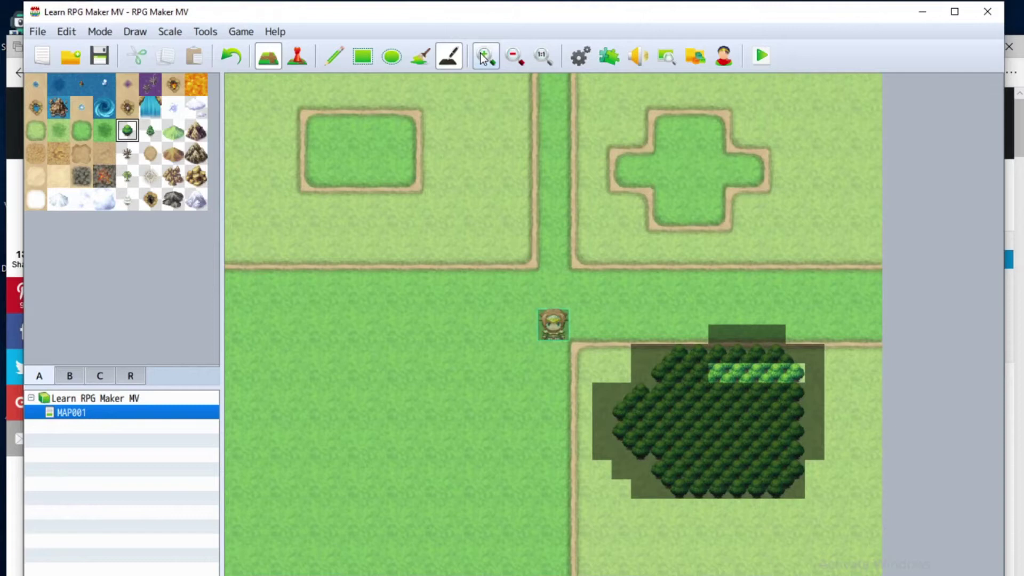
pyautogui.click(484, 57)
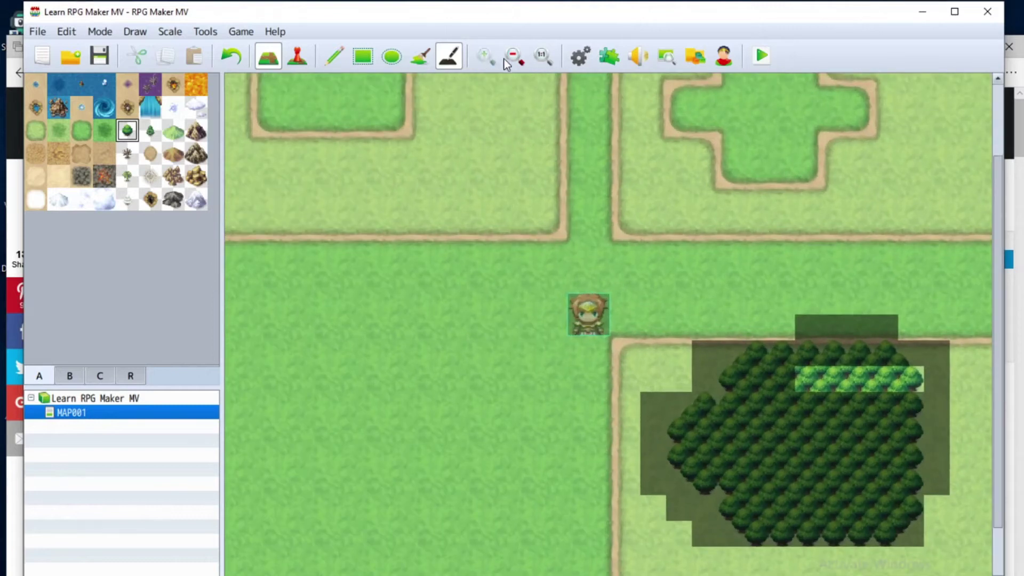
pyautogui.click(537, 59)
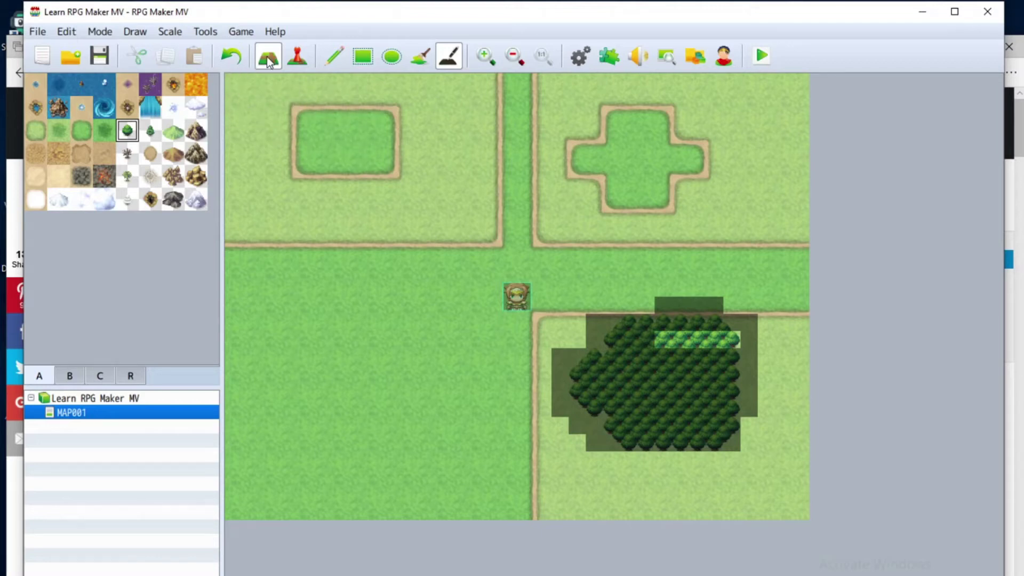
# - Open the database and look through its Actors, Classes, Skills, Items, Weapons, Armors and Enemies categories
pyautogui.click(580, 62)
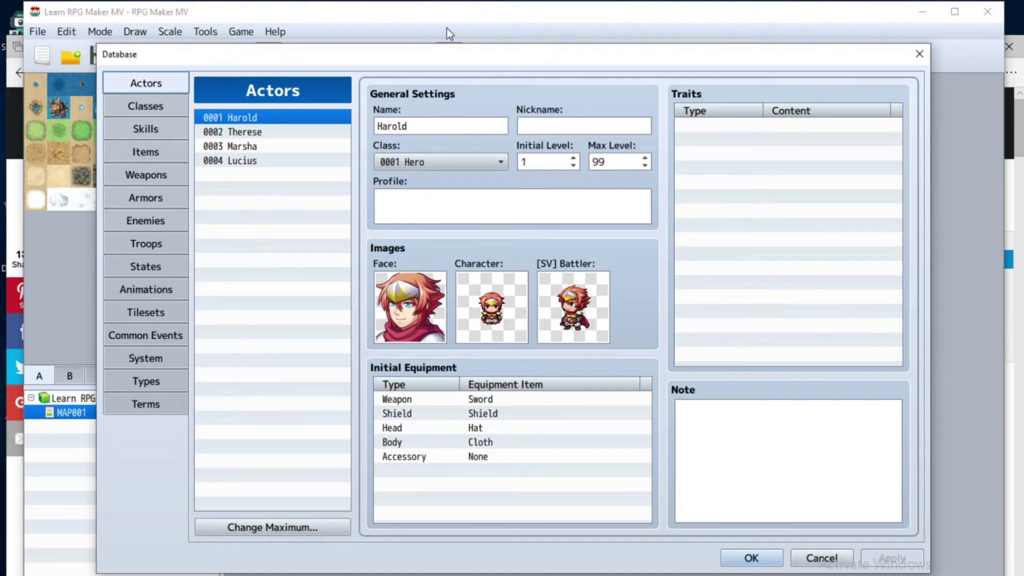
pyautogui.click(143, 106)
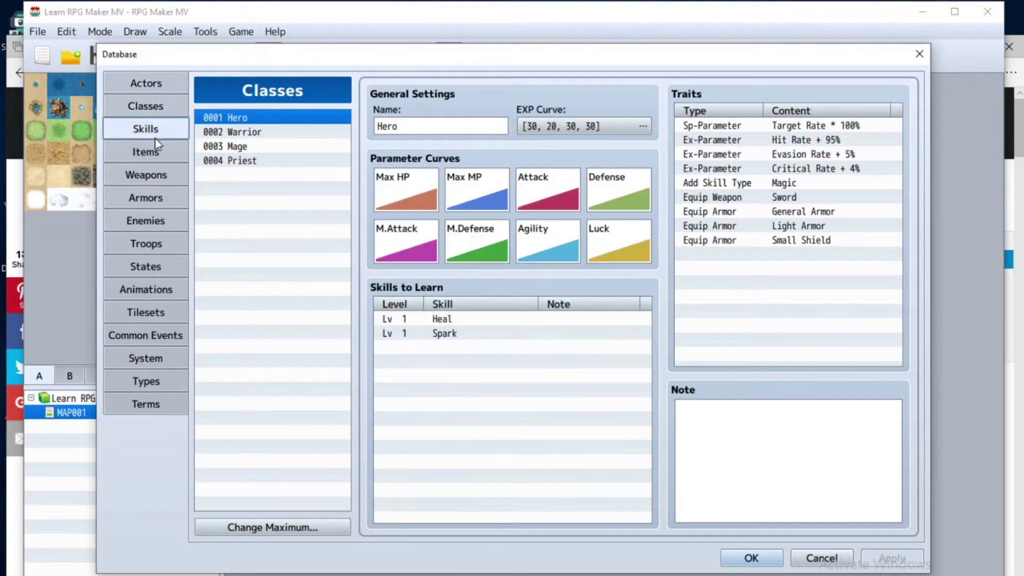
pyautogui.click(155, 129)
pyautogui.click(154, 151)
pyautogui.click(154, 173)
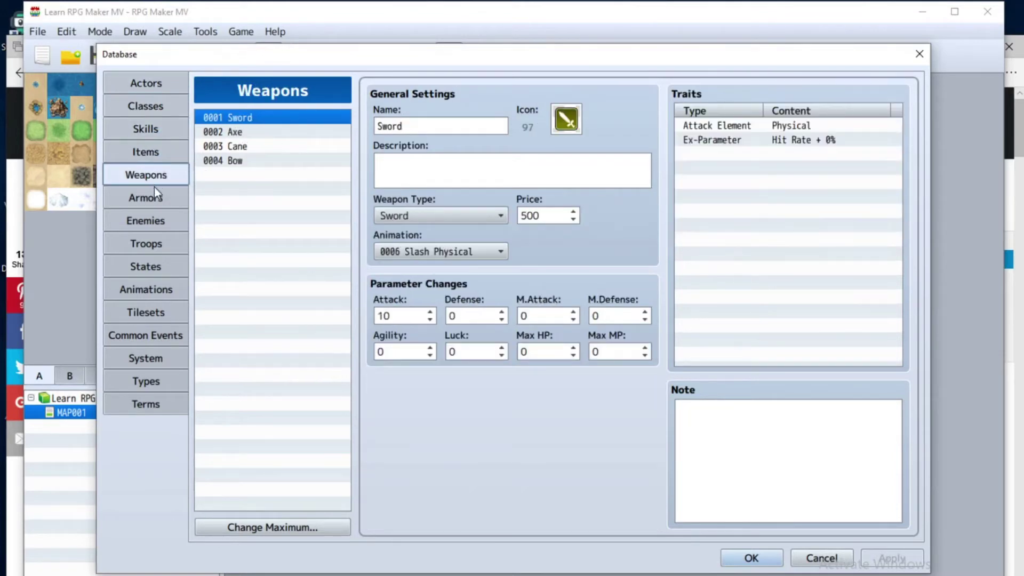
pyautogui.click(166, 198)
pyautogui.click(168, 226)
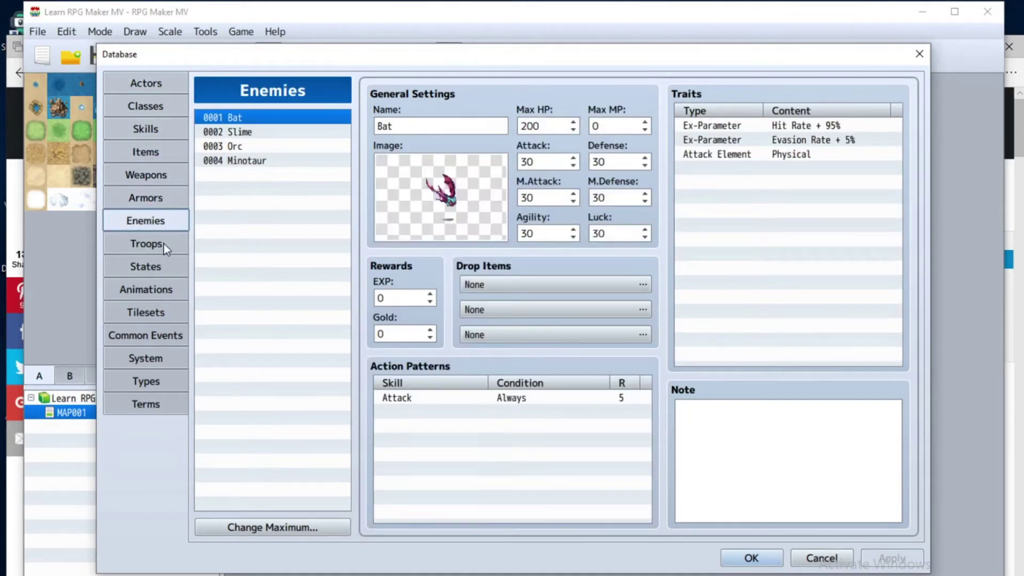
# - Look through the database's remaining categories from Troops to Terms, and close it without changes
pyautogui.click(164, 244)
pyautogui.click(152, 266)
pyautogui.click(155, 285)
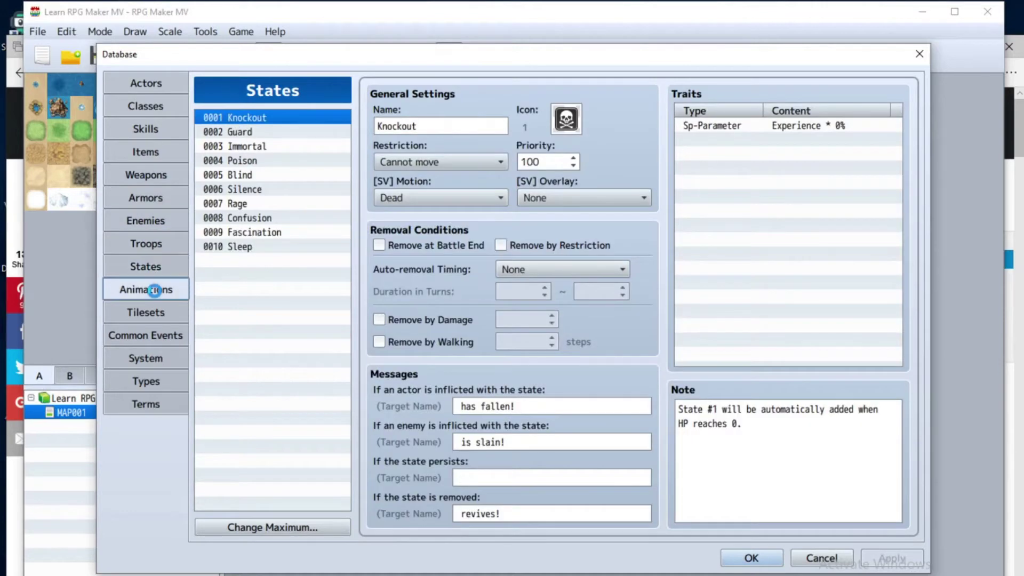
pyautogui.click(156, 319)
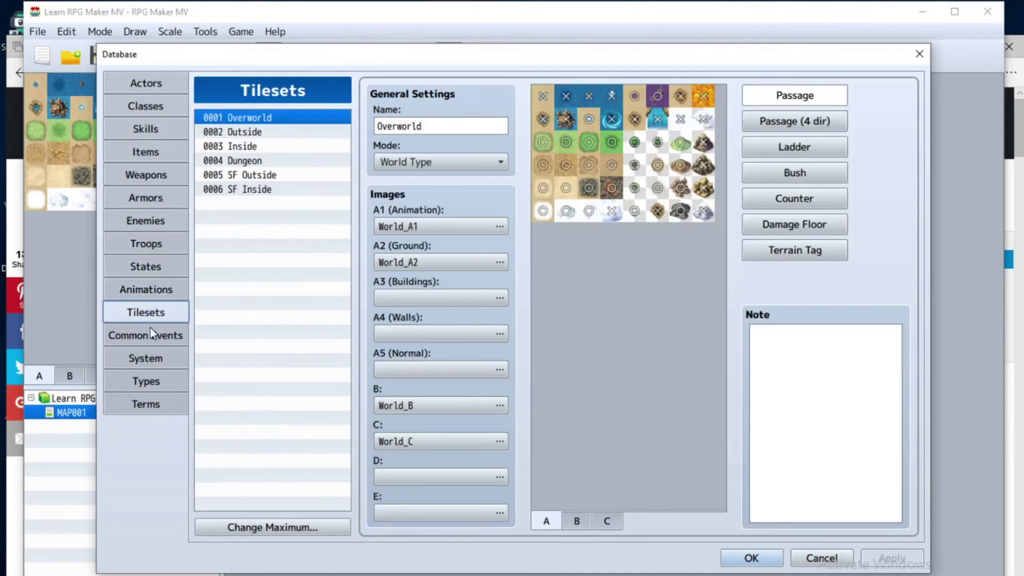
pyautogui.click(149, 334)
pyautogui.click(151, 357)
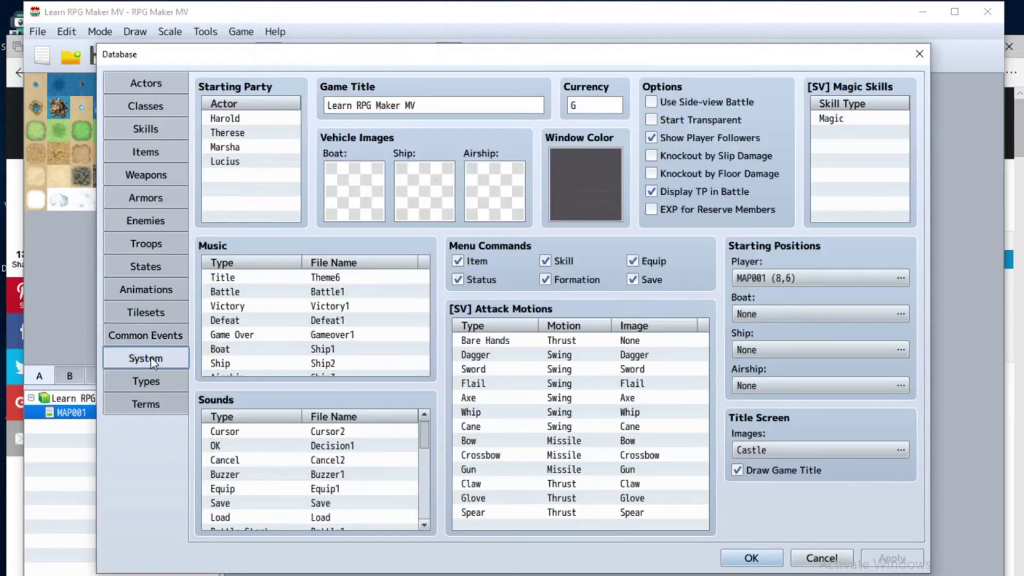
pyautogui.click(151, 385)
pyautogui.click(152, 405)
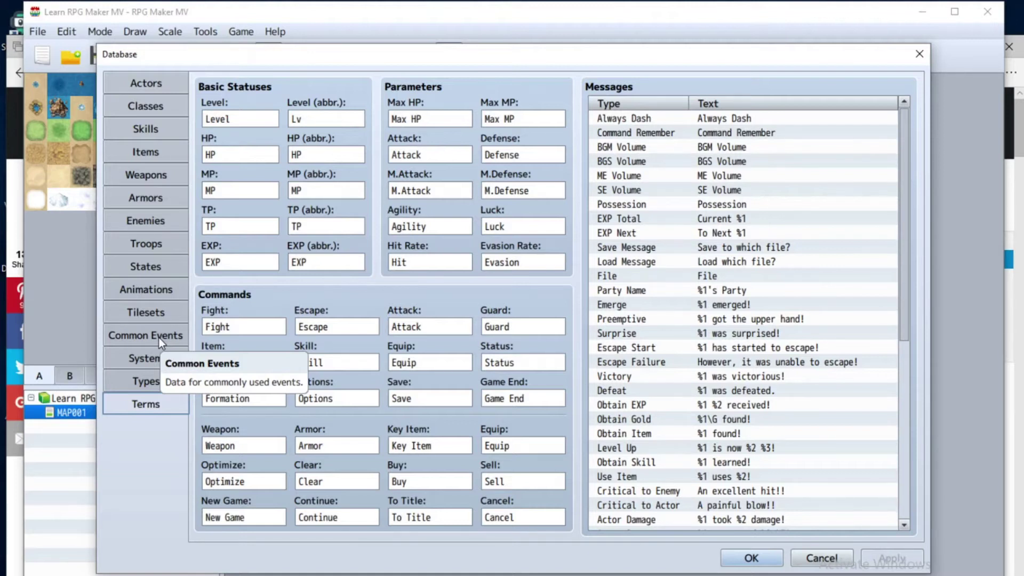
pyautogui.click(808, 555)
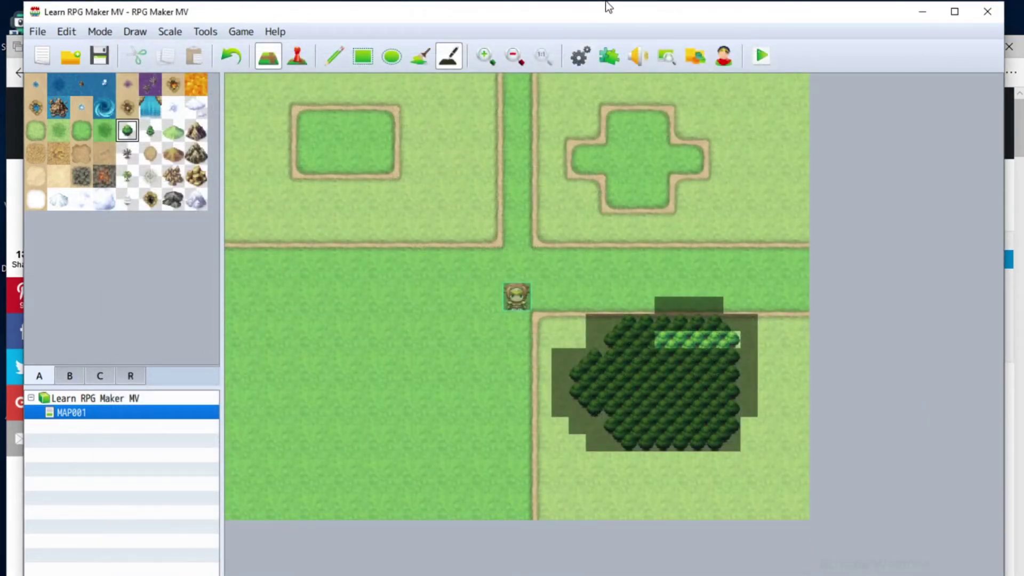
# - Open the Plugin Manager and examine its two plugin entries and the commands available for them
pyautogui.click(610, 53)
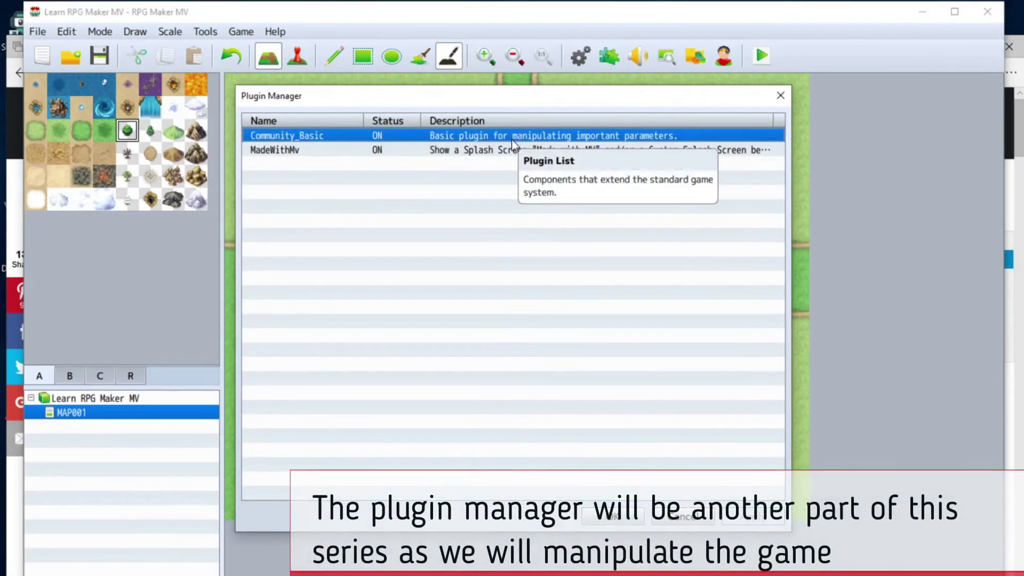
pyautogui.keyDown('shift'); pyautogui.click(512, 150); pyautogui.keyUp('shift')
pyautogui.rightClick(512, 150)
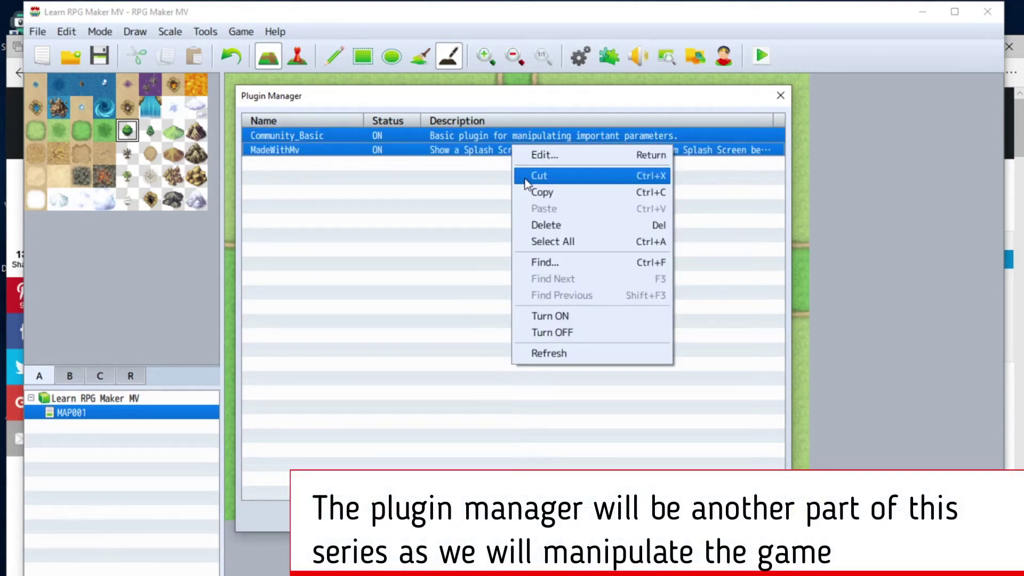
pyautogui.click(471, 164)
pyautogui.click(475, 150)
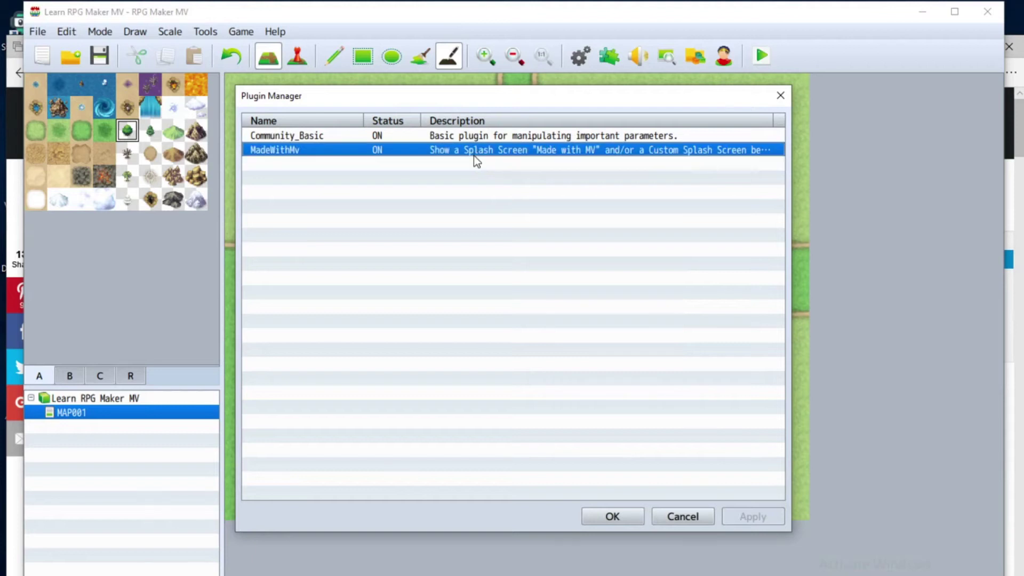
pyautogui.click(477, 138)
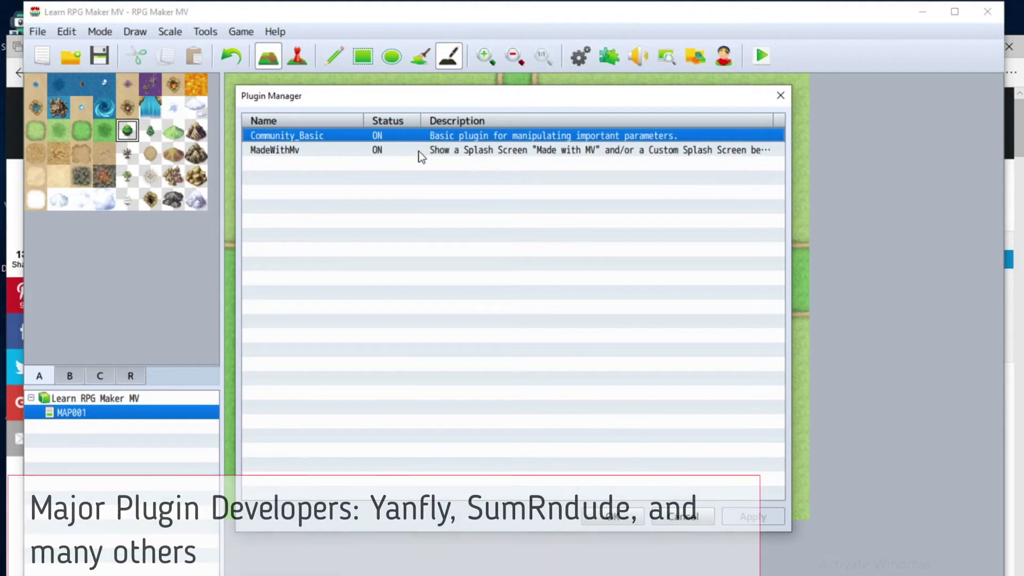
# - Cut the MadeWithMv plugin from the plugin list
pyautogui.click(448, 151)
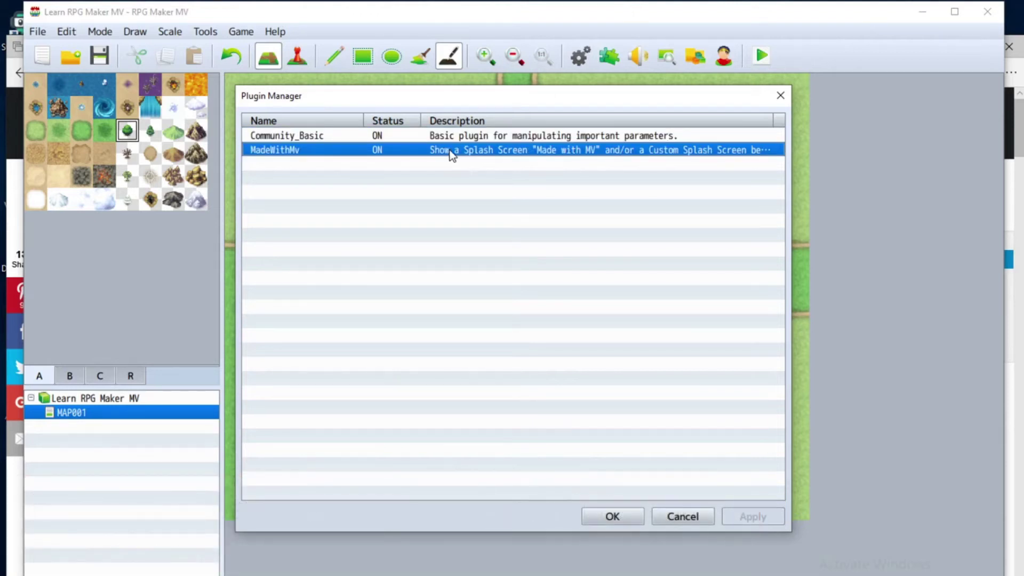
pyautogui.rightClick(450, 151)
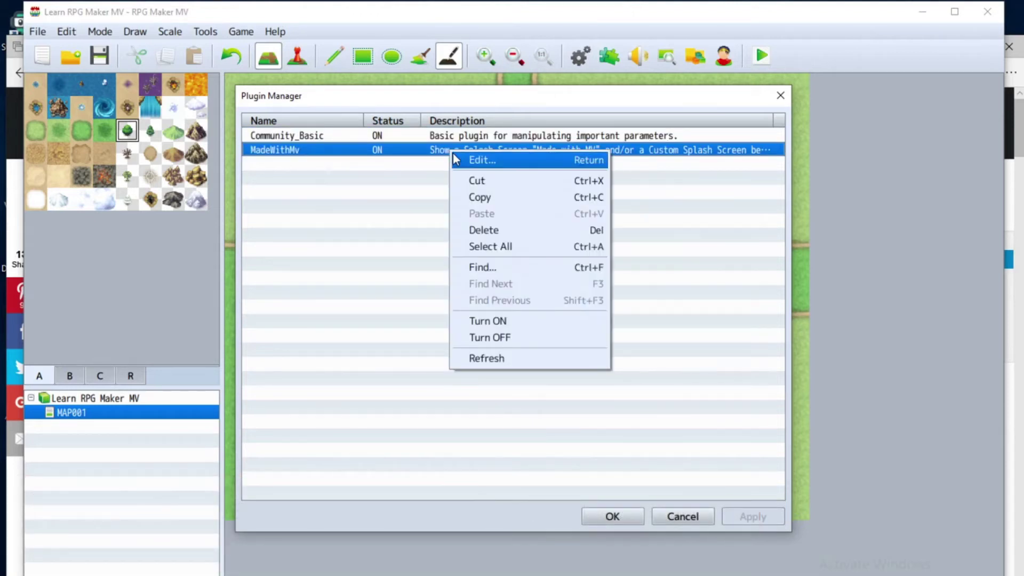
pyautogui.click(503, 179)
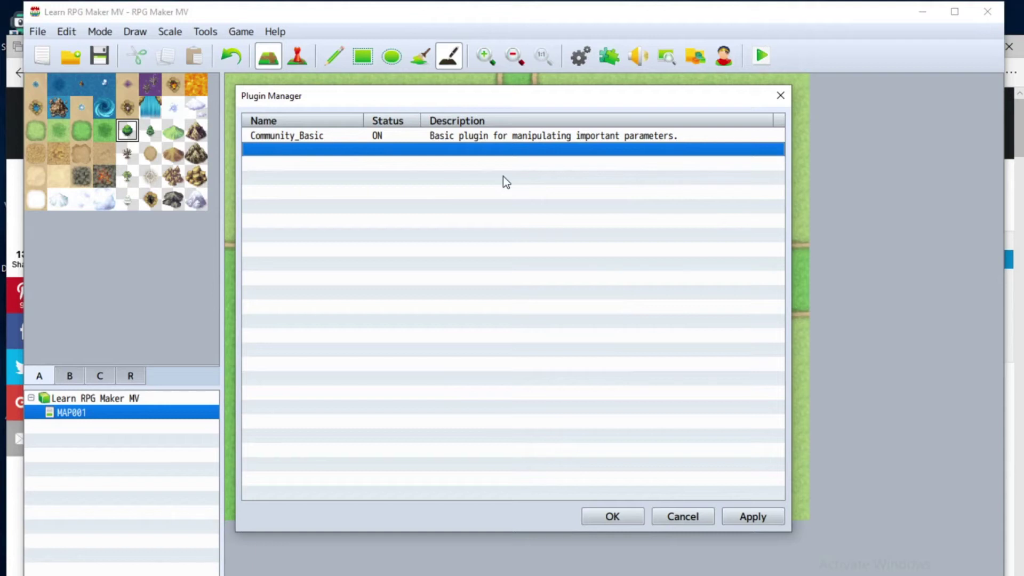
# - Review and confirm the Community_Basic plugin's settings, cut it from the plugin list, and apply the changes
pyautogui.doubleClick(485, 137)
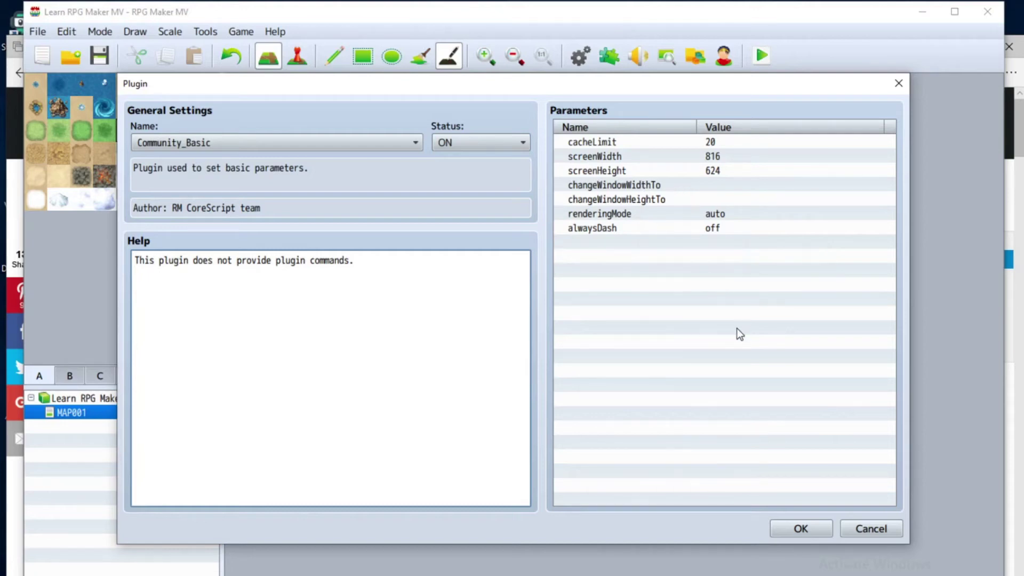
pyautogui.click(821, 529)
pyautogui.rightClick(550, 138)
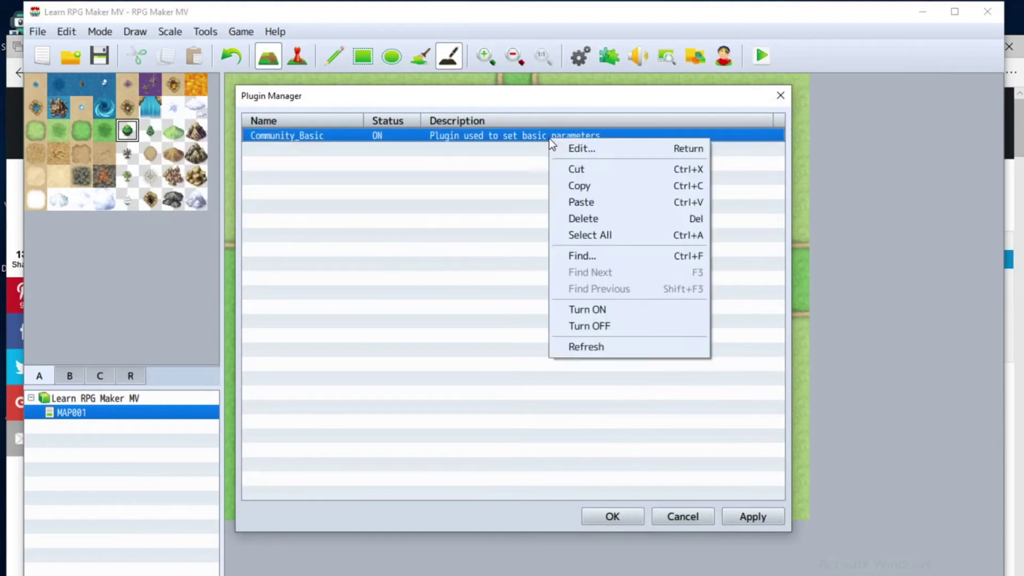
pyautogui.click(568, 172)
pyautogui.click(735, 520)
pyautogui.click(613, 515)
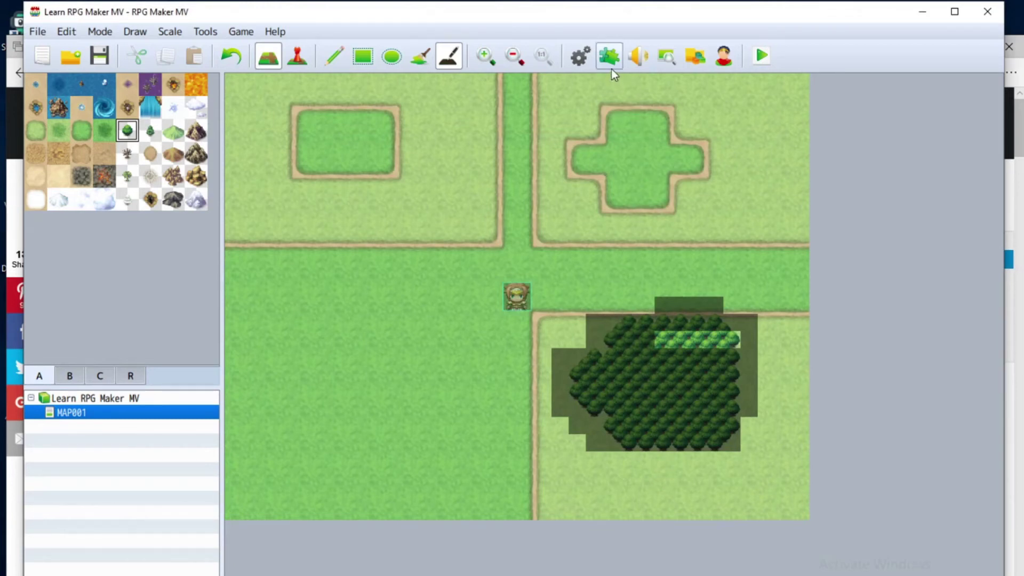
# - Open the Sound Test to view the available background music, and close it
pyautogui.click(634, 60)
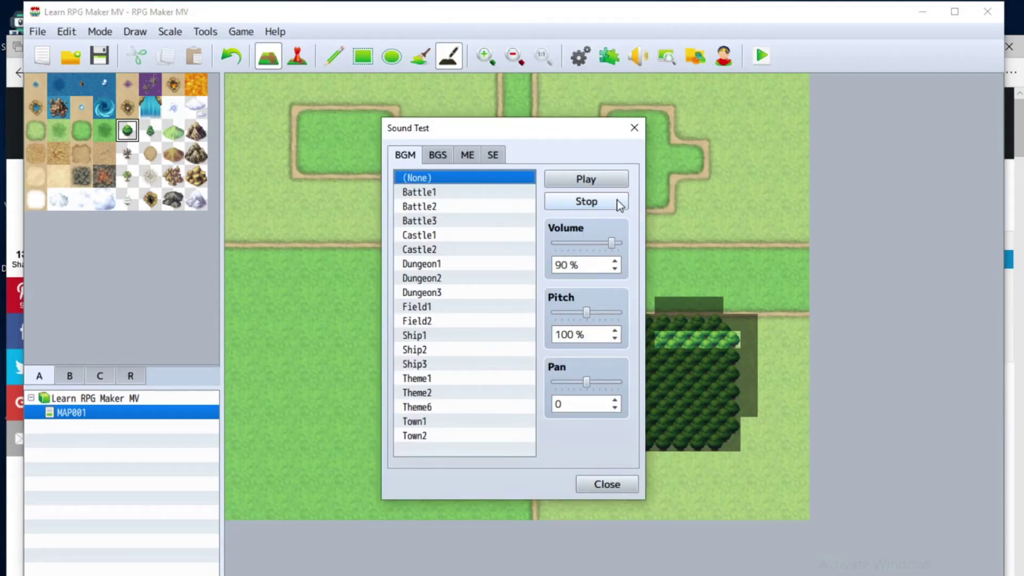
pyautogui.click(634, 128)
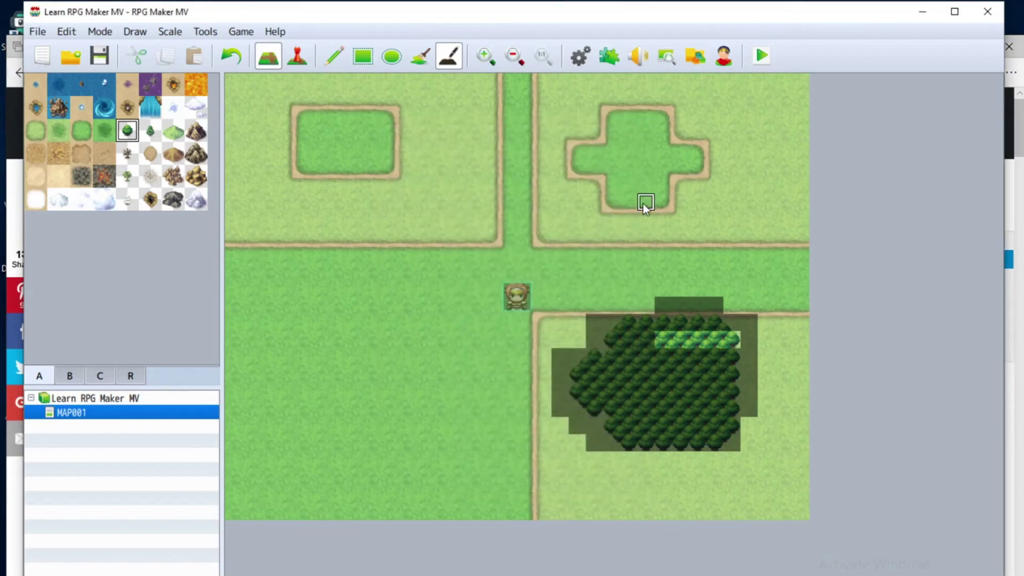
# - Open and close the Event Searcher, and examine the resource folders and available commands in the Resource Manager
pyautogui.click(662, 59)
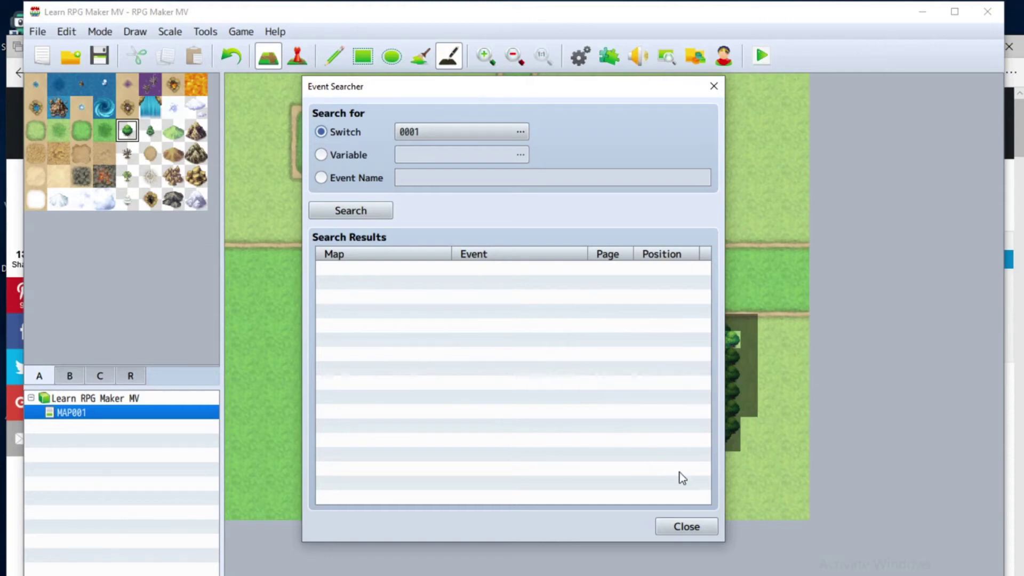
pyautogui.click(704, 527)
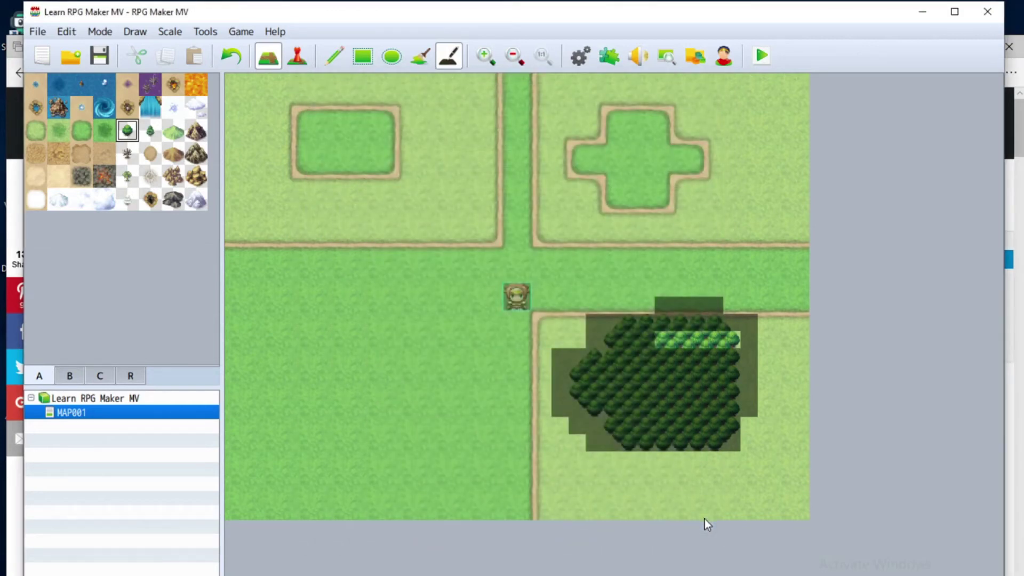
pyautogui.click(705, 63)
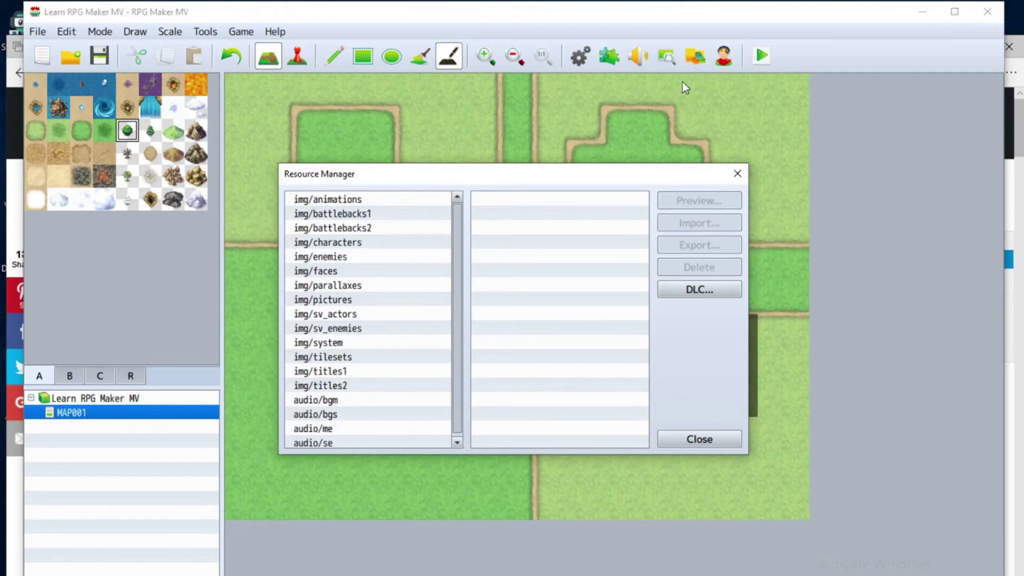
pyautogui.scroll(-1, 402, 277)
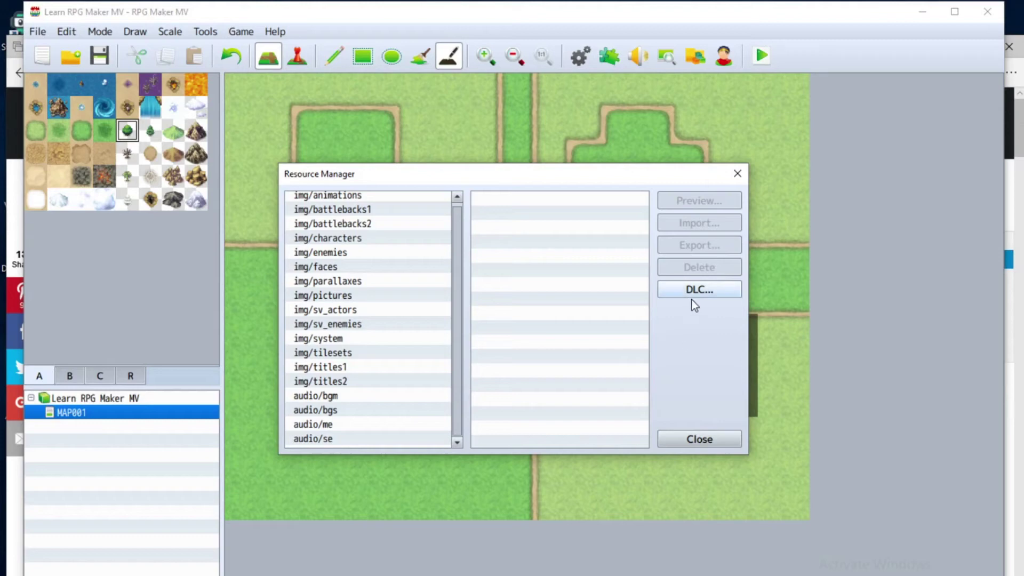
pyautogui.click(692, 440)
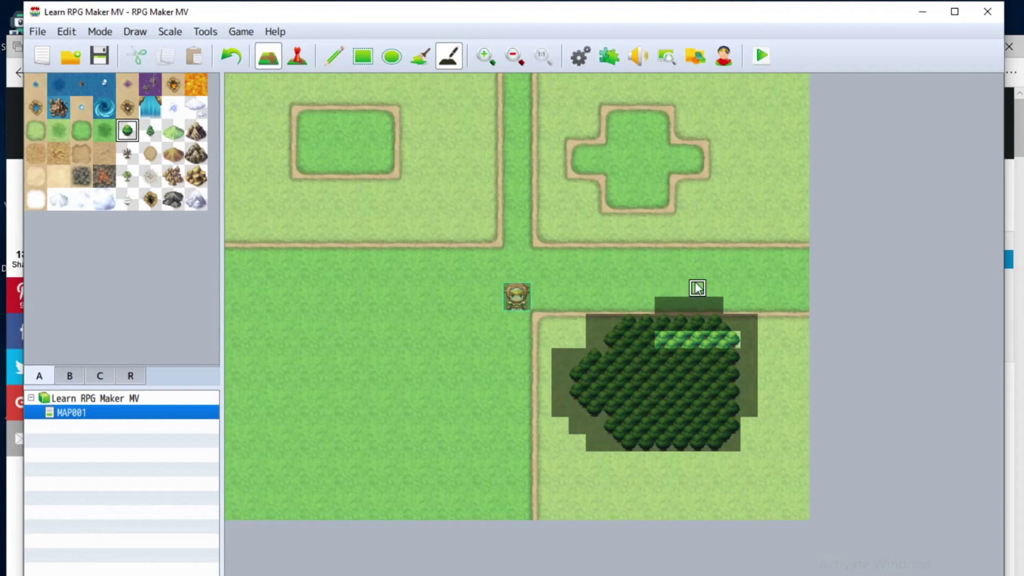
# - Open the Character Generator and browse the male Beard, Ears and Beast Ears parts
pyautogui.click(727, 68)
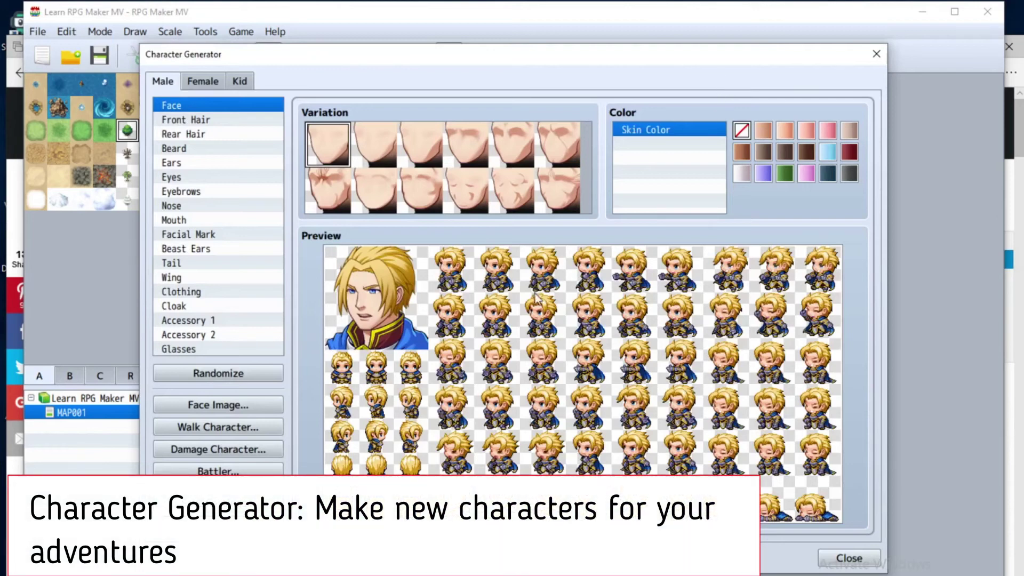
pyautogui.click(226, 149)
pyautogui.click(224, 162)
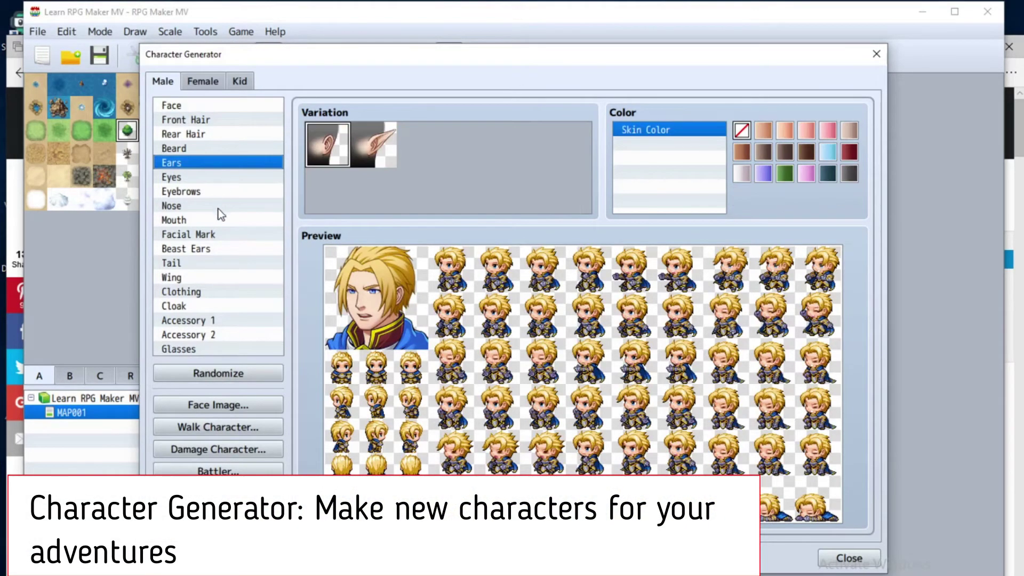
pyautogui.click(216, 251)
# - Browse the Kid character's Mouth, Beast Ears and Cloak parts, and close the Character Generator
pyautogui.click(240, 84)
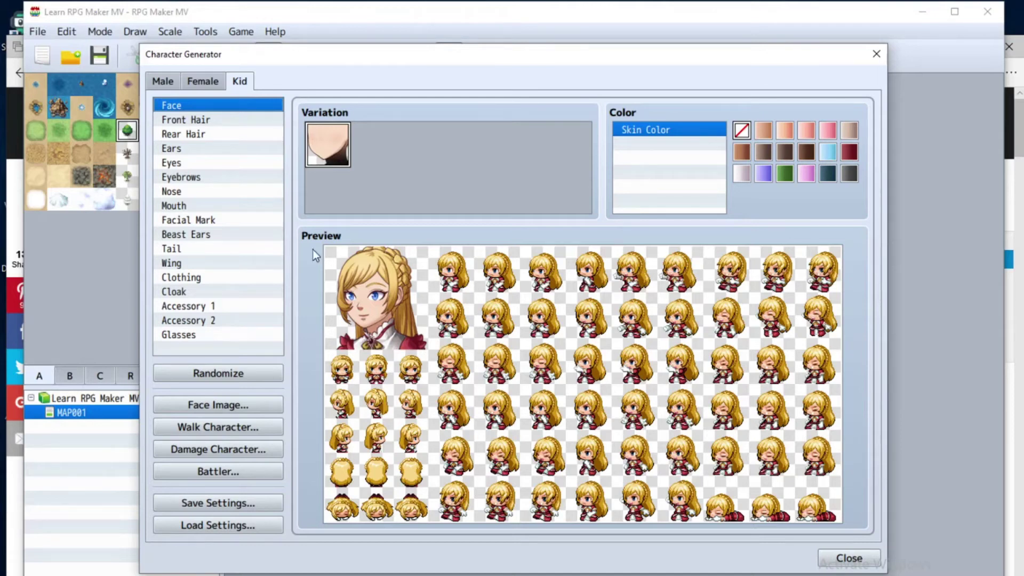
pyautogui.click(246, 205)
pyautogui.click(254, 236)
pyautogui.click(261, 292)
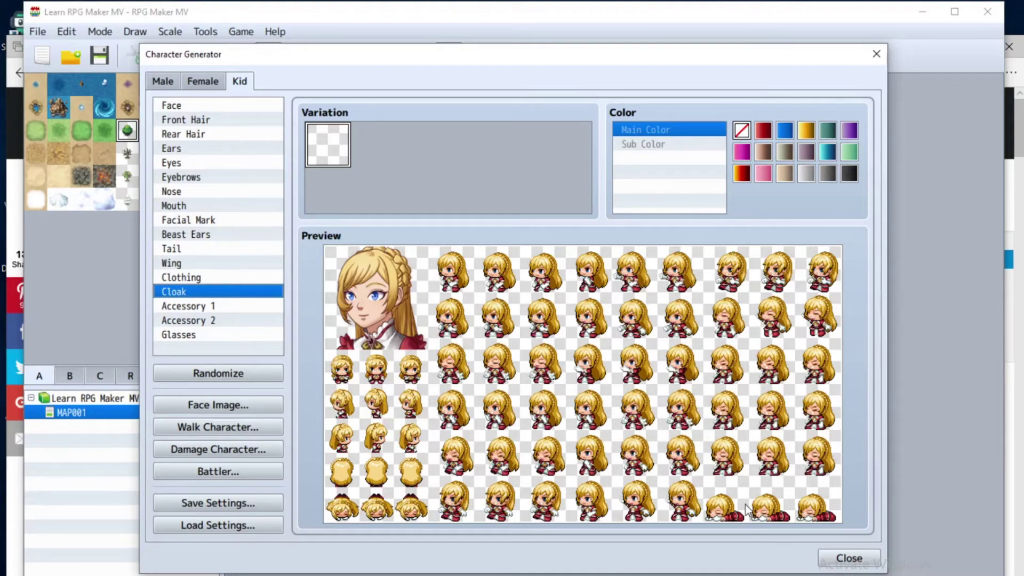
pyautogui.click(827, 555)
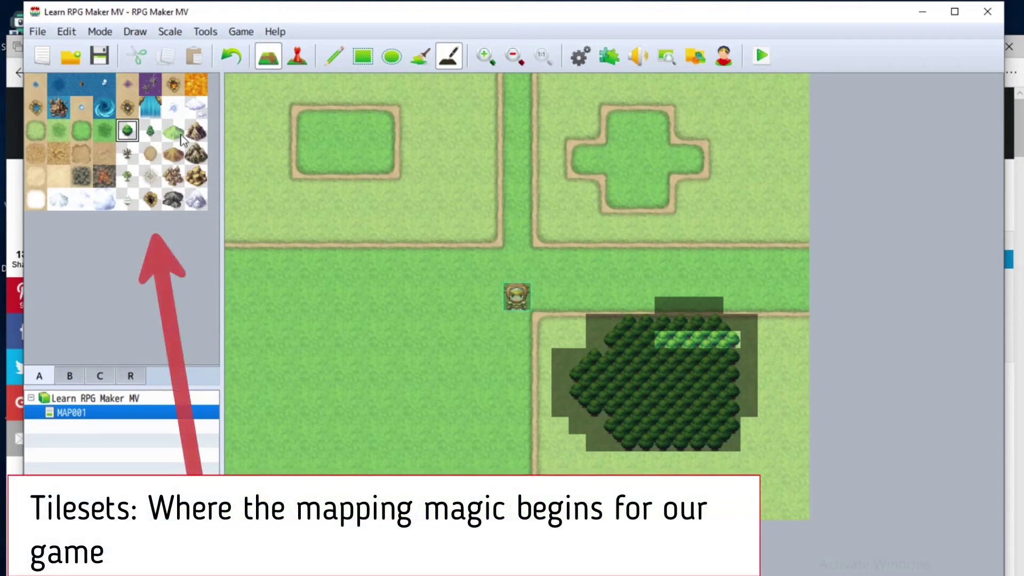
# - View tileset B, choose region 1 from the region palette, and draw freehand shadow strokes over the map's rectangular grass patch
pyautogui.click(71, 381)
pyautogui.click(127, 379)
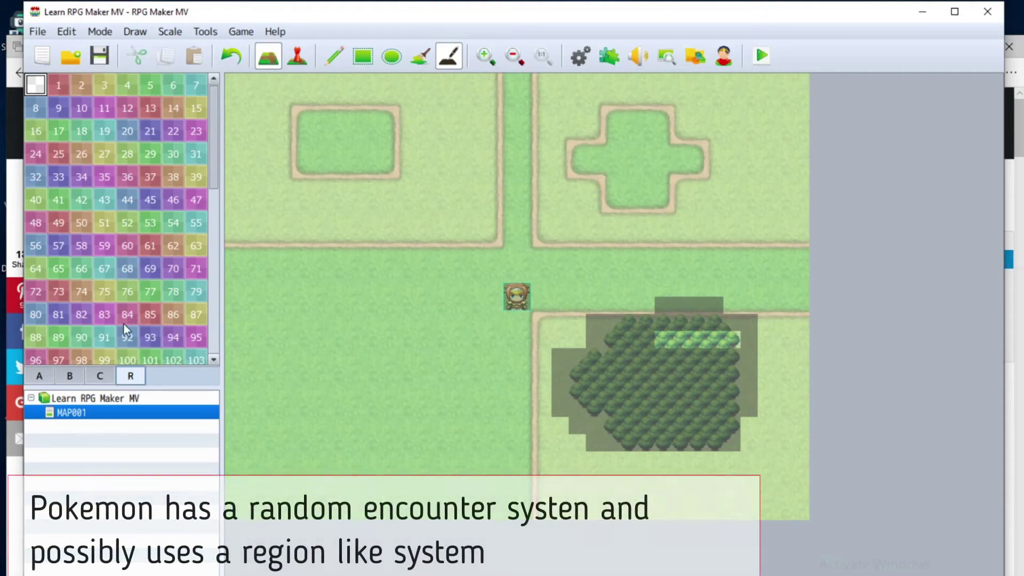
pyautogui.click(53, 87)
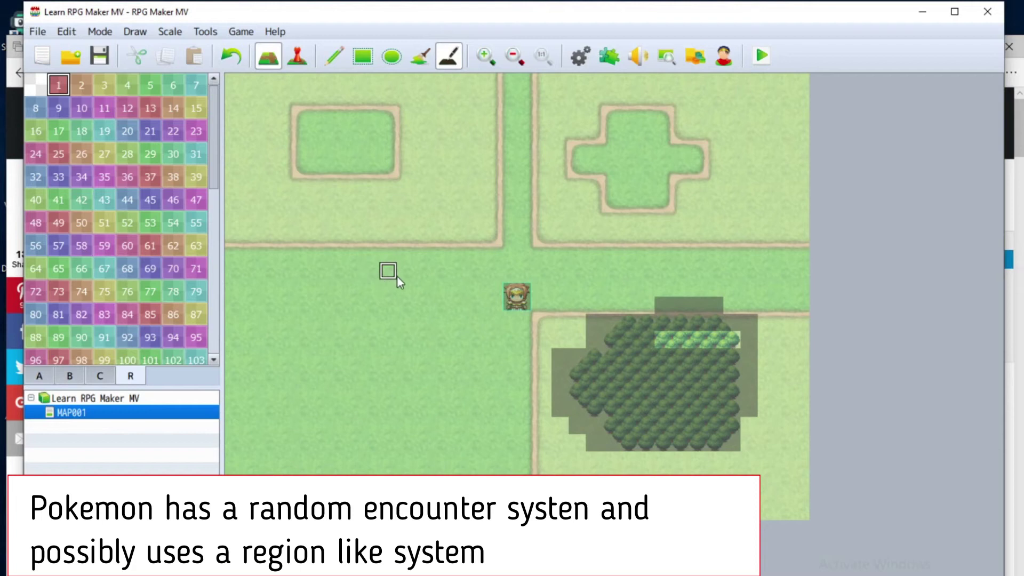
pyautogui.moveTo(370, 97)
pyautogui.mouseDown()
pyautogui.moveTo(383, 120)
pyautogui.moveTo(335, 166)
pyautogui.mouseUp()
# - Paint region 1 with the Pencil over the map's lower-left grass and the area around the cross-shaped patch
pyautogui.click(334, 56)
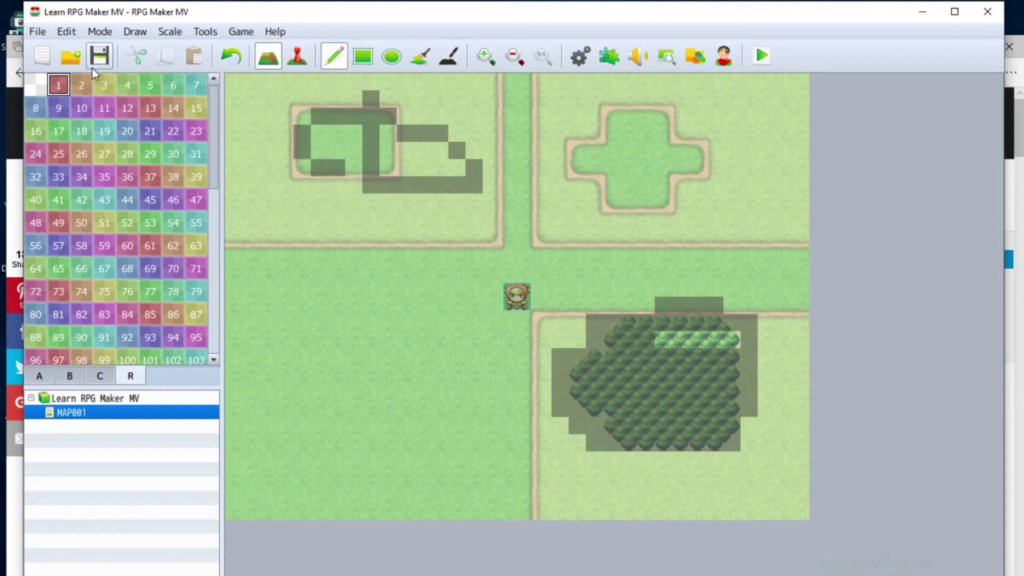
pyautogui.moveTo(404, 333)
pyautogui.mouseDown()
pyautogui.moveTo(388, 442)
pyautogui.moveTo(312, 403)
pyautogui.moveTo(352, 380)
pyautogui.mouseUp()
pyautogui.click(379, 366)
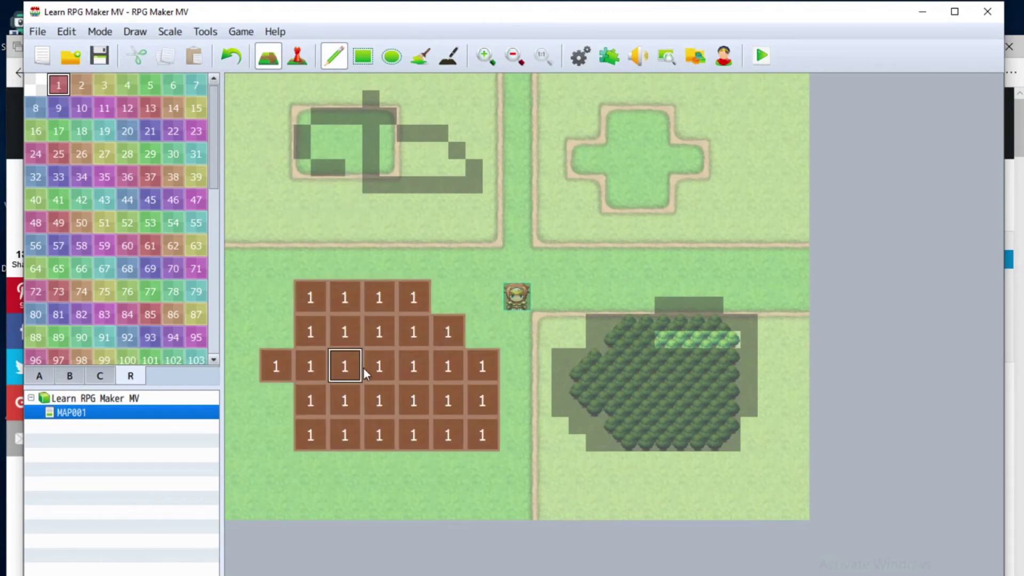
pyautogui.click(448, 297)
pyautogui.moveTo(757, 194)
pyautogui.mouseDown()
pyautogui.moveTo(655, 121)
pyautogui.moveTo(734, 125)
pyautogui.moveTo(725, 160)
pyautogui.moveTo(657, 200)
pyautogui.moveTo(789, 125)
pyautogui.mouseUp()
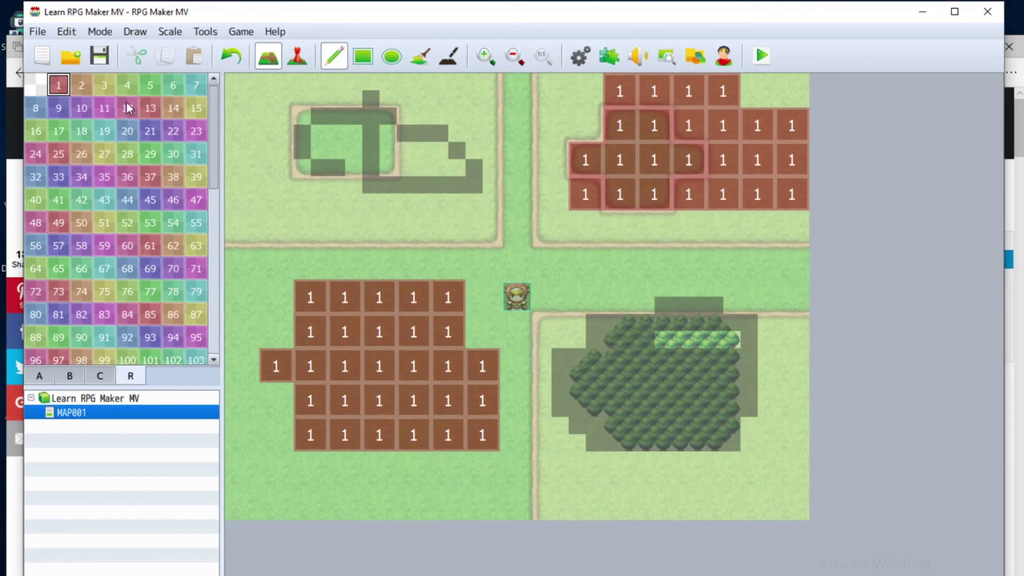
# - Paint region 2 over the area around the rectangular patch and region 3 over the forest area
pyautogui.click(81, 85)
pyautogui.moveTo(376, 160)
pyautogui.mouseDown()
pyautogui.moveTo(373, 93)
pyautogui.moveTo(416, 157)
pyautogui.moveTo(308, 160)
pyautogui.moveTo(270, 184)
pyautogui.moveTo(416, 189)
pyautogui.moveTo(345, 128)
pyautogui.moveTo(422, 151)
pyautogui.moveTo(437, 109)
pyautogui.mouseUp()
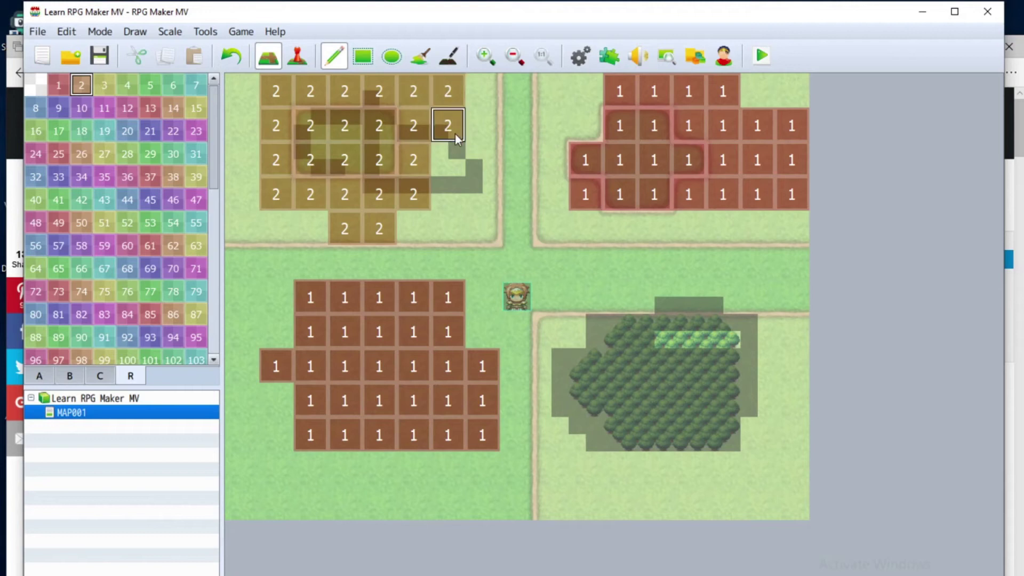
pyautogui.click(104, 86)
pyautogui.moveTo(585, 366)
pyautogui.mouseDown()
pyautogui.moveTo(613, 393)
pyautogui.moveTo(740, 382)
pyautogui.moveTo(699, 471)
pyautogui.moveTo(738, 403)
pyautogui.moveTo(617, 393)
pyautogui.moveTo(770, 370)
pyautogui.moveTo(593, 346)
pyautogui.mouseUp()
# - Paint region 1 over part of the lower forest area and along the map's bottom row beneath it
pyautogui.click(59, 85)
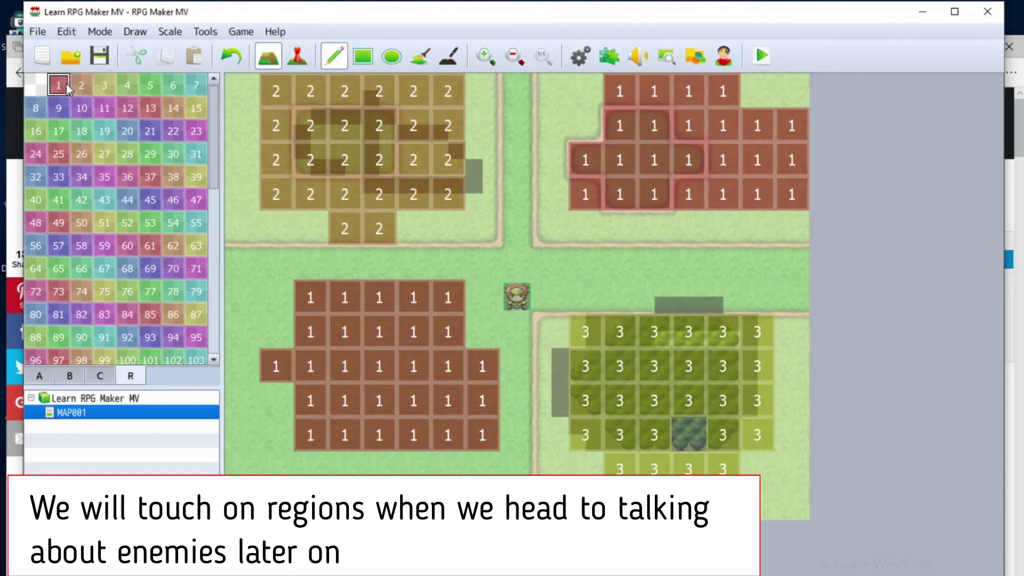
pyautogui.moveTo(723, 470)
pyautogui.mouseDown()
pyautogui.moveTo(605, 450)
pyautogui.moveTo(772, 482)
pyautogui.mouseUp()
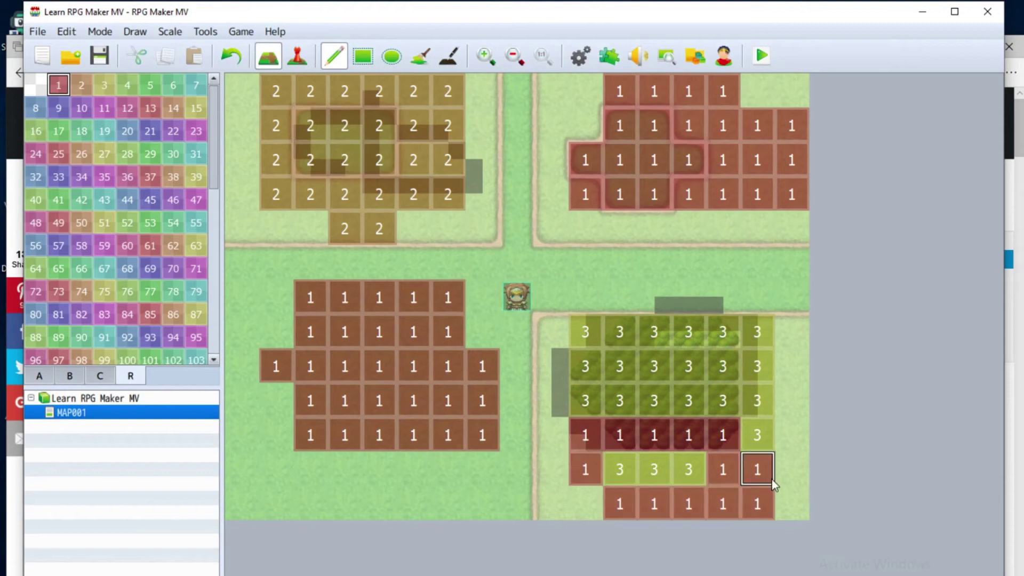
pyautogui.moveTo(585, 504); pyautogui.dragTo(550, 503)
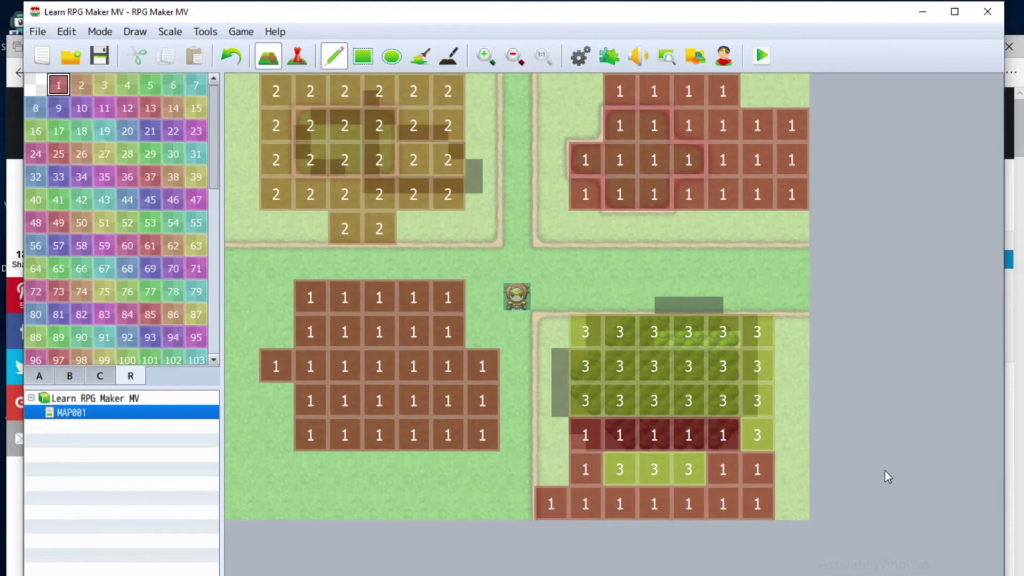
# - Clear all painted regions from the map using the blank region with the Rectangle tool
pyautogui.click(38, 85)
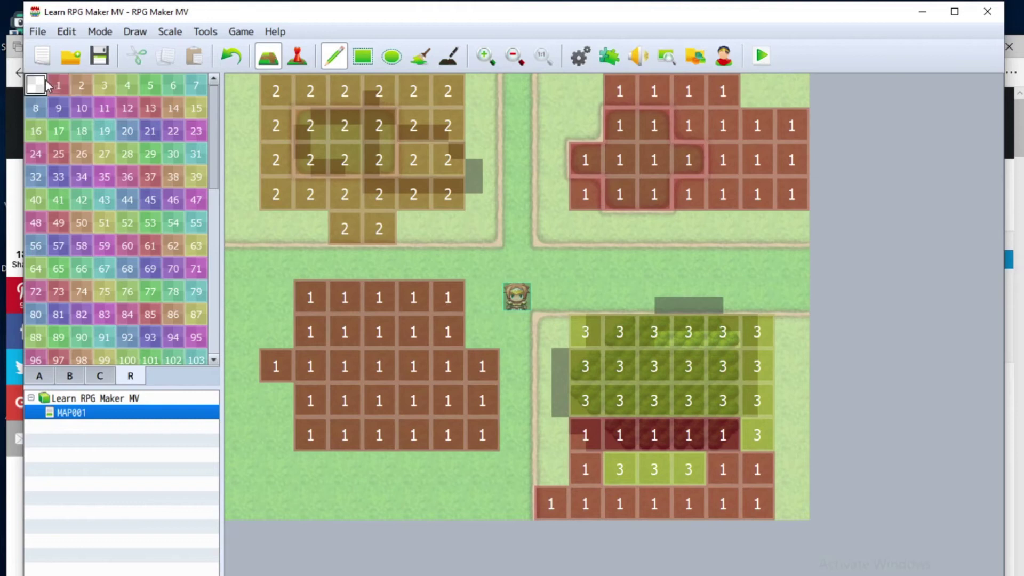
pyautogui.click(363, 55)
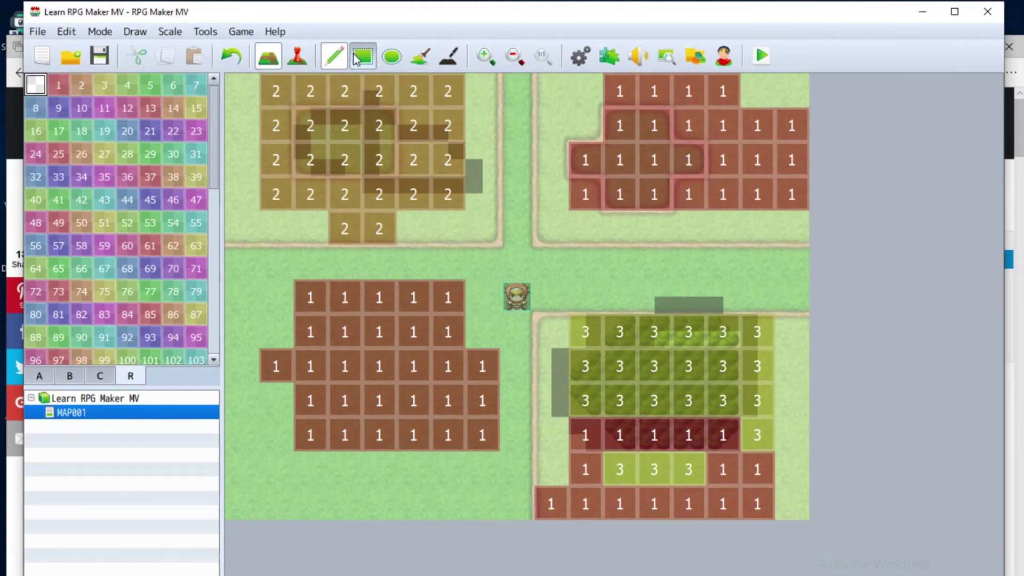
pyautogui.moveTo(269, 73)
pyautogui.mouseDown()
pyautogui.moveTo(629, 318)
pyautogui.moveTo(766, 501)
pyautogui.mouseUp()
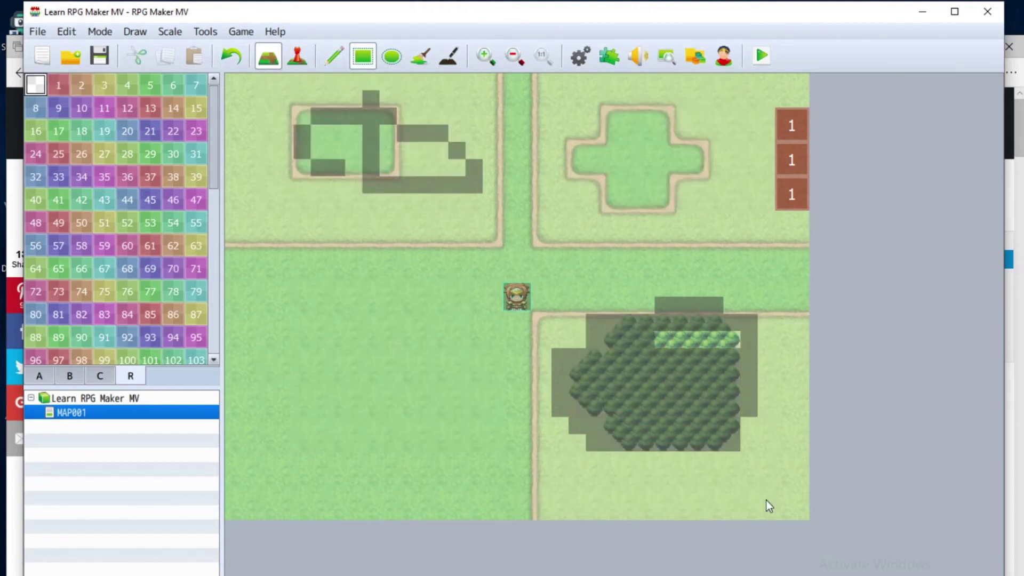
pyautogui.moveTo(785, 204); pyautogui.dragTo(783, 150)
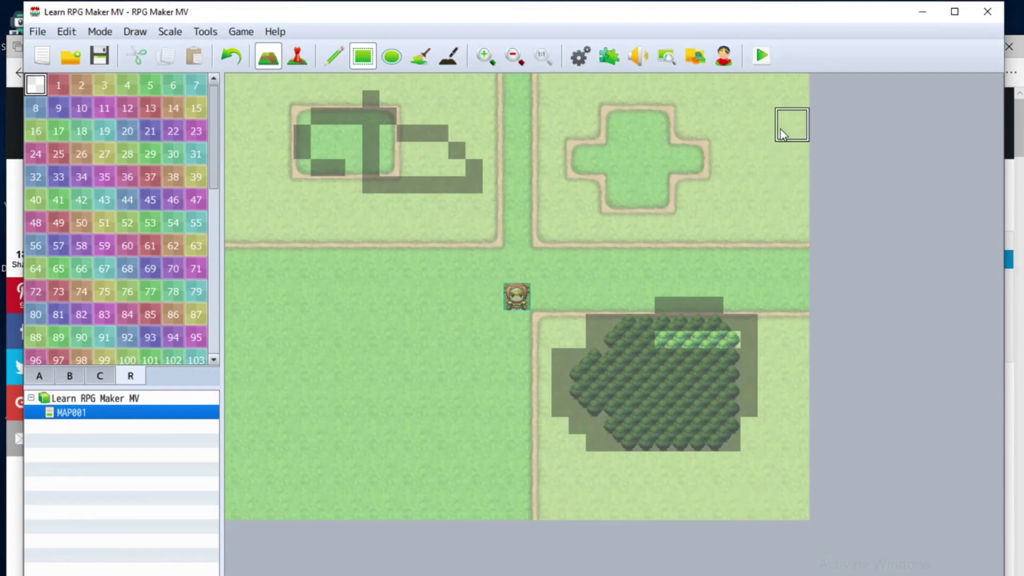
# - Switch the map to event mode, open a new event on the cell below the rectangular patch, and close its editor
pyautogui.click(299, 57)
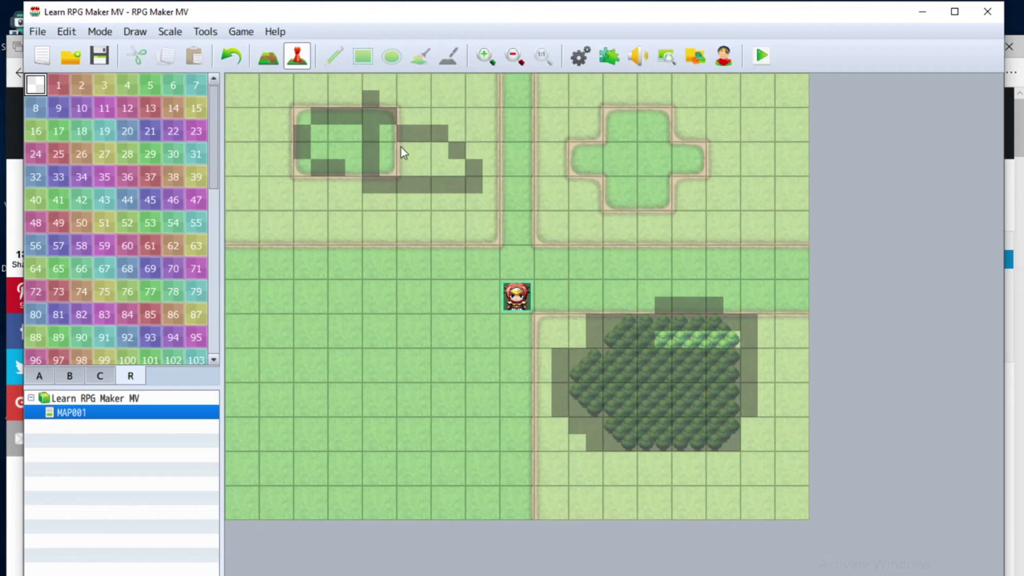
pyautogui.click(359, 229)
pyautogui.doubleClick(361, 230)
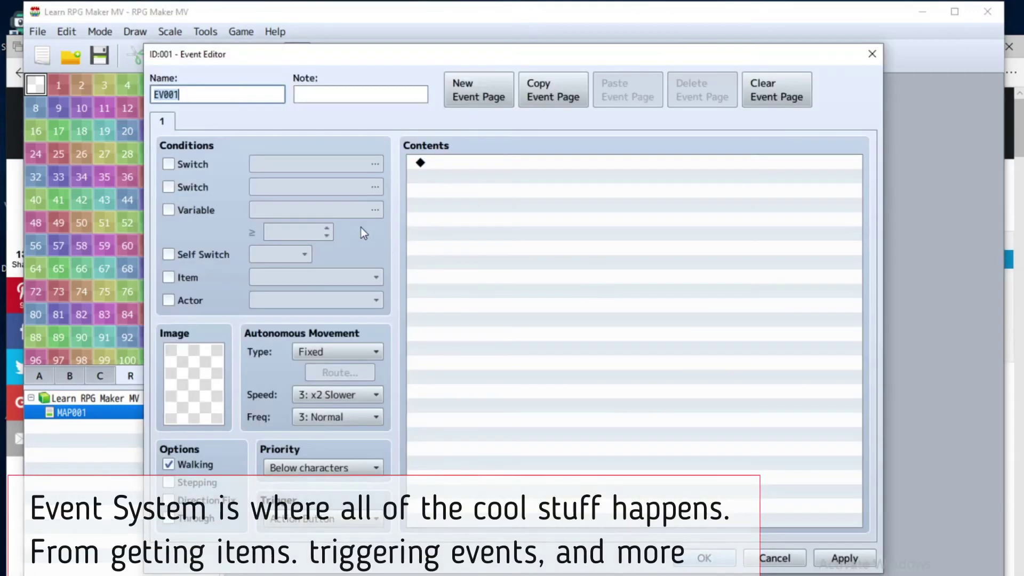
pyautogui.click(871, 54)
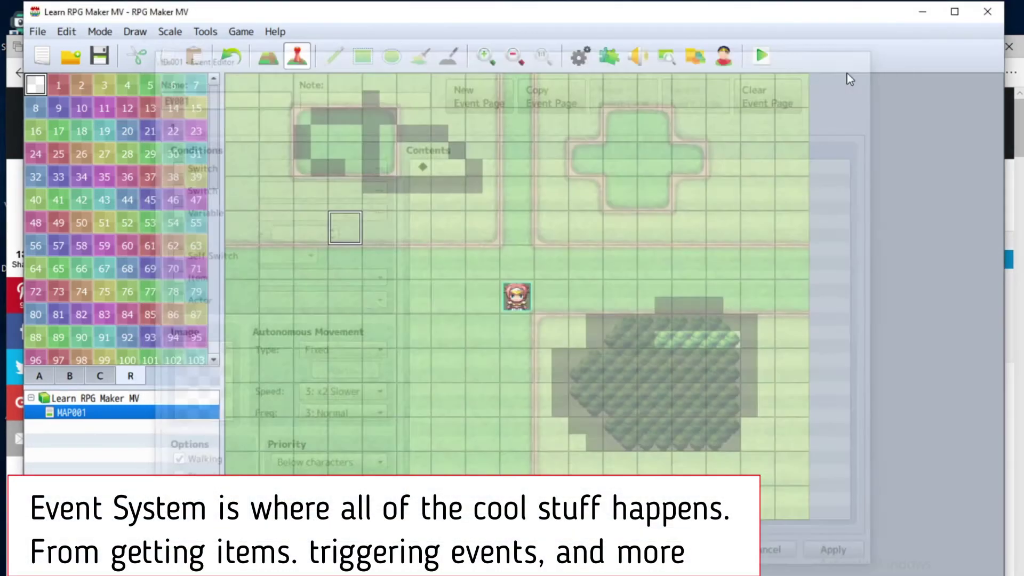
# - Reopen the Event Editor on the cell below the rectangular patch and examine the event's Name and Note fields
pyautogui.doubleClick(350, 228)
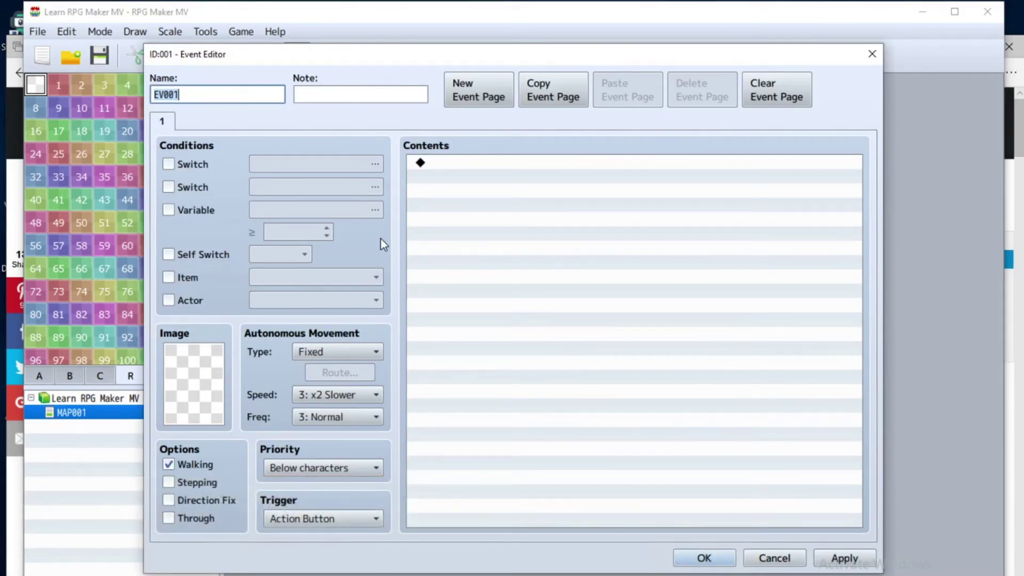
pyautogui.click(453, 258)
pyautogui.click(232, 92)
pyautogui.click(356, 95)
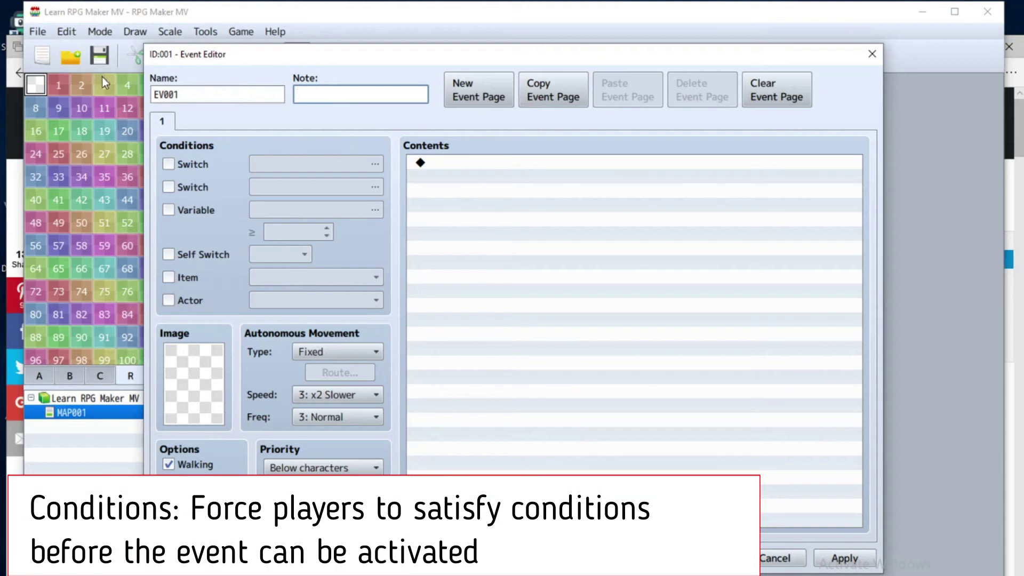
# - Enable both Switch conditions and the Variable condition for the event, and disable all three again
pyautogui.click(168, 165)
pyautogui.click(170, 185)
pyautogui.click(169, 209)
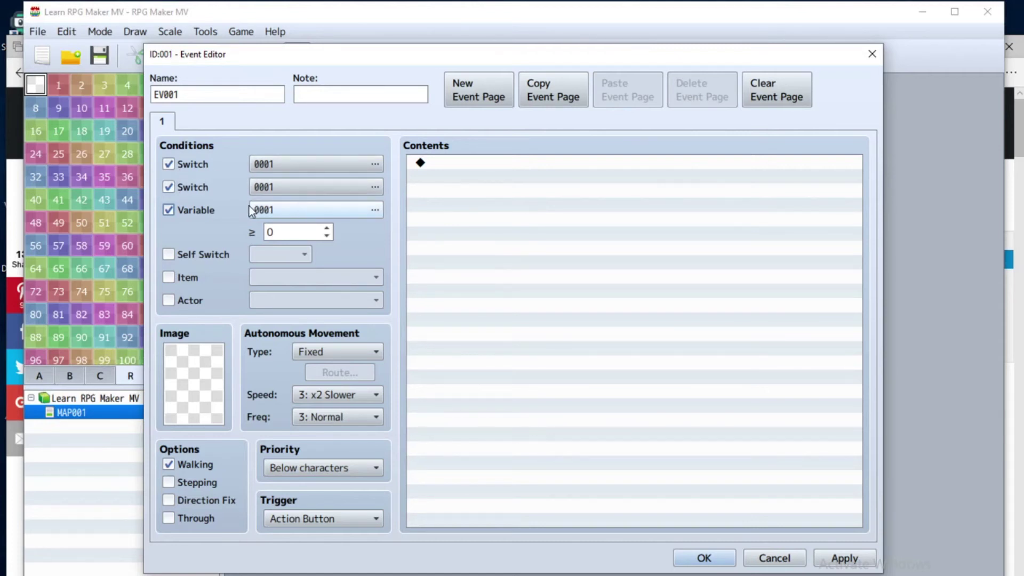
pyautogui.click(168, 210)
pyautogui.click(198, 187)
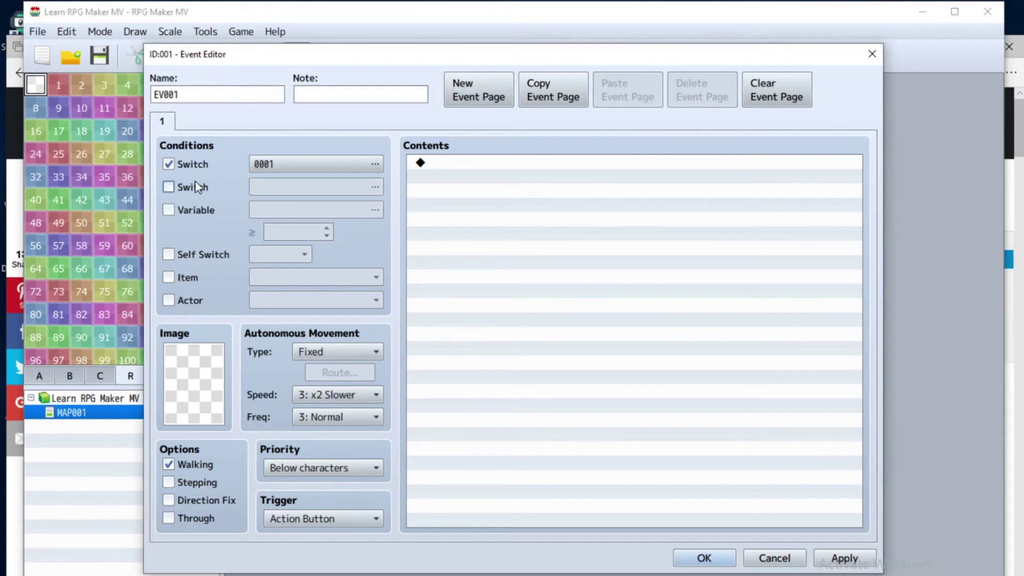
pyautogui.click(198, 168)
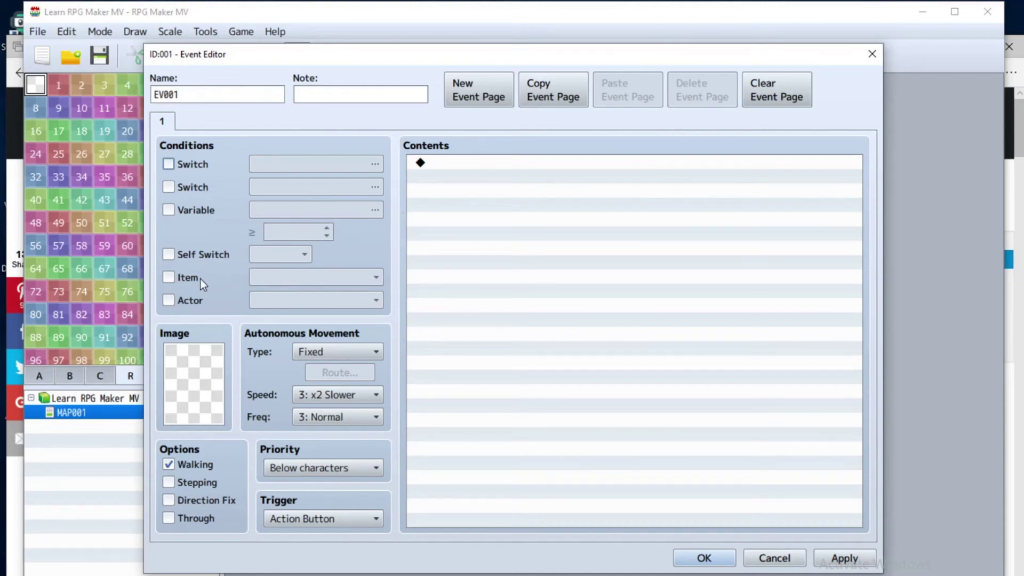
# - Turn the event's Item condition and Actor condition on and off again, one after the other
pyautogui.click(186, 278)
pyautogui.click(185, 278)
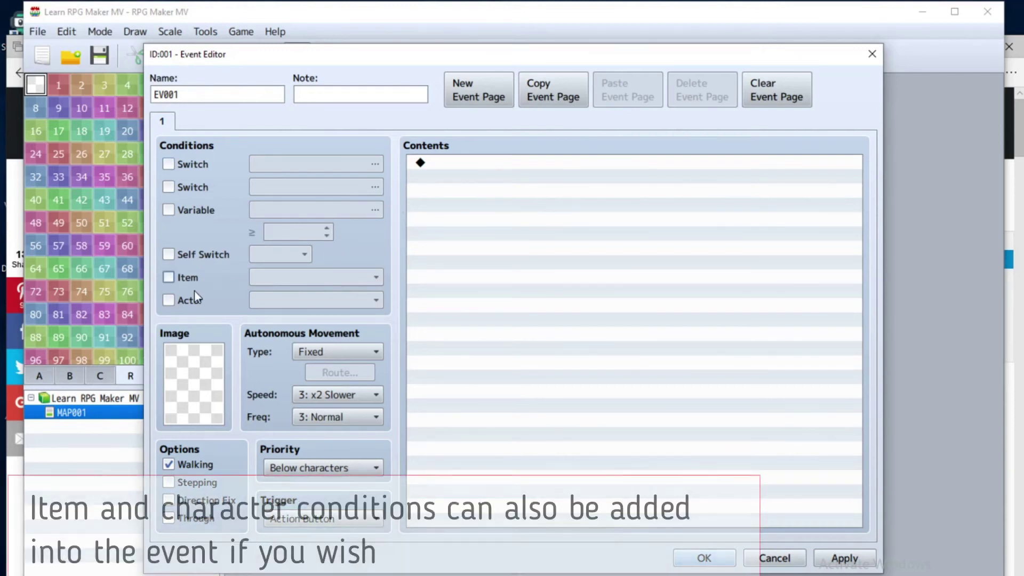
pyautogui.click(190, 300)
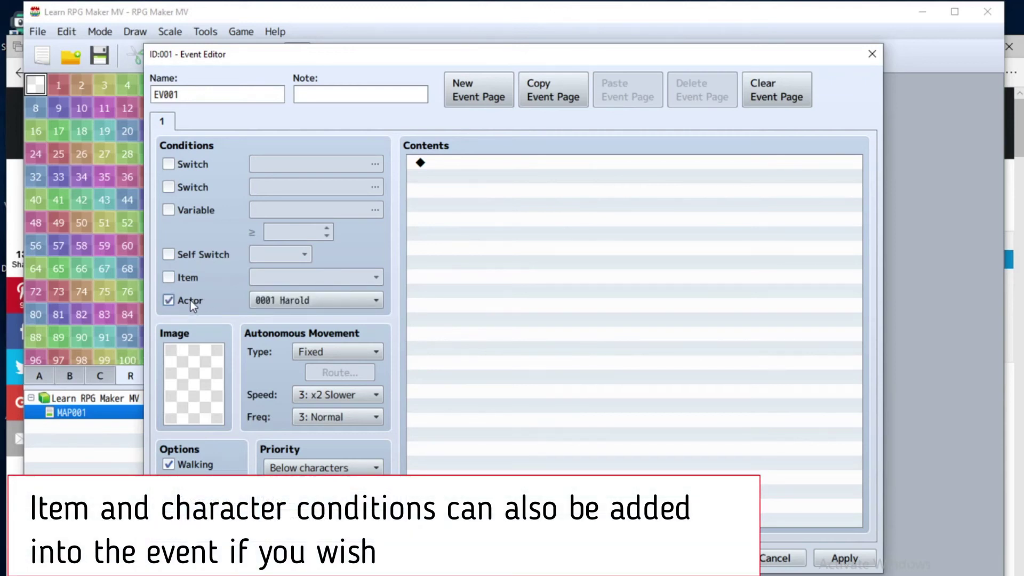
pyautogui.click(191, 299)
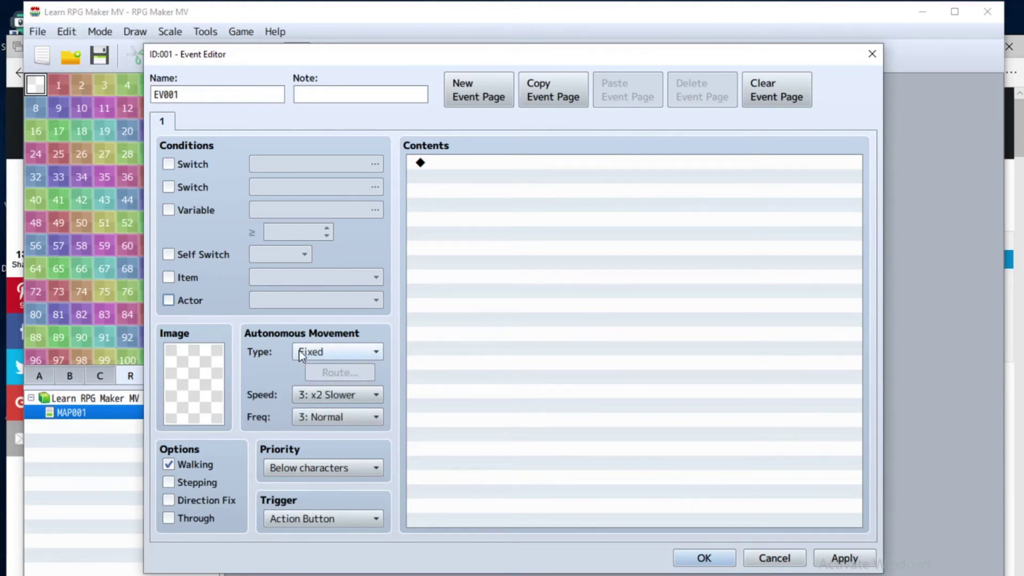
# - Examine the event's autonomous movement types and trigger options, keeping Fixed movement and the Action Button trigger
pyautogui.click(336, 353)
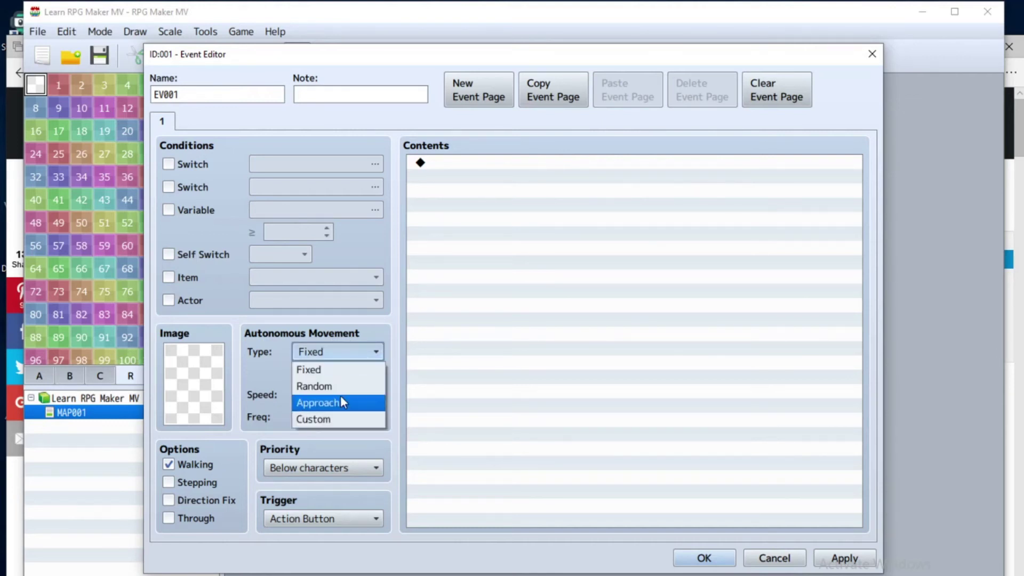
pyautogui.click(306, 368)
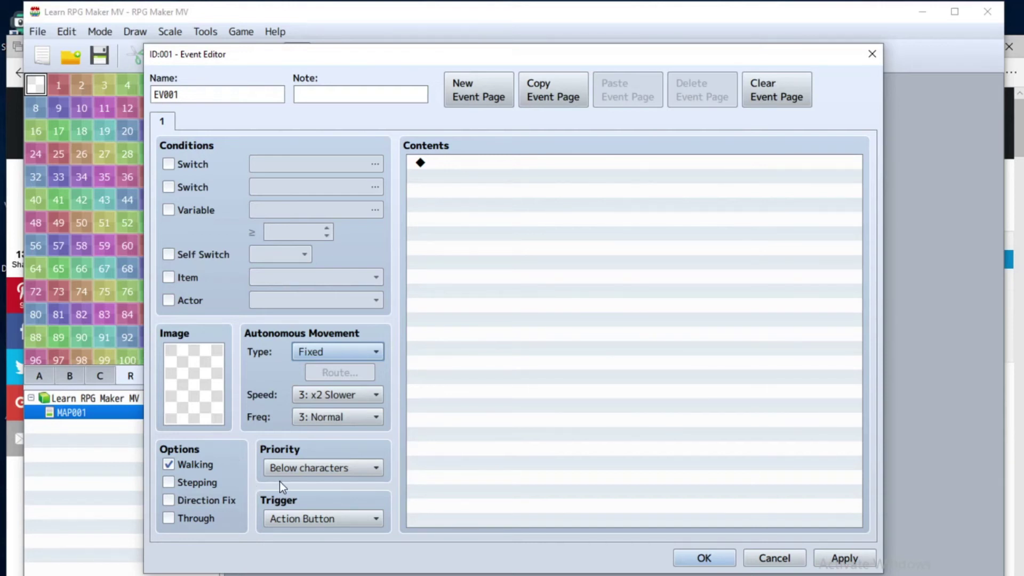
pyautogui.click(297, 518)
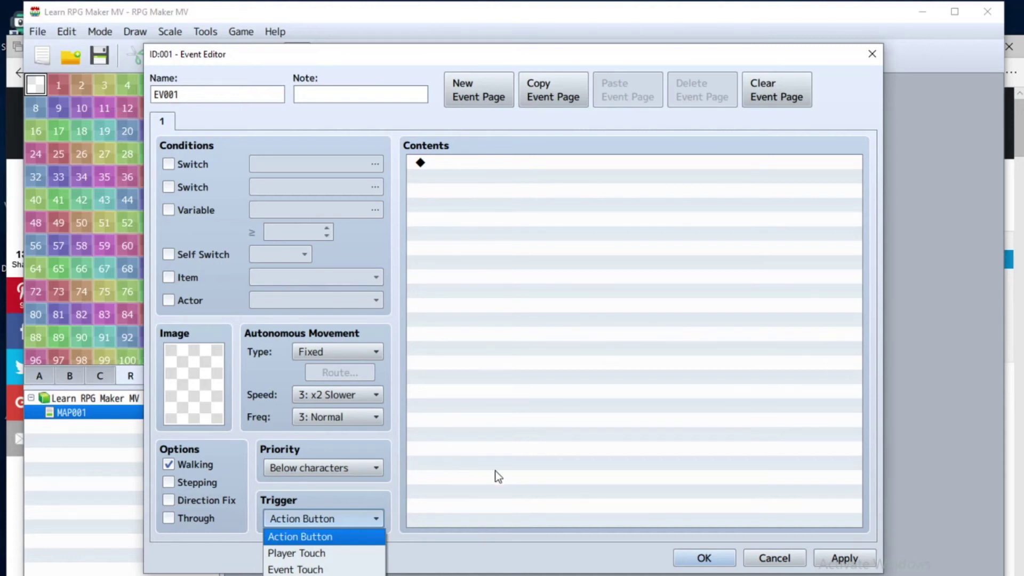
pyautogui.click(513, 474)
# - Rename the event as Hello World
pyautogui.doubleClick(222, 96)
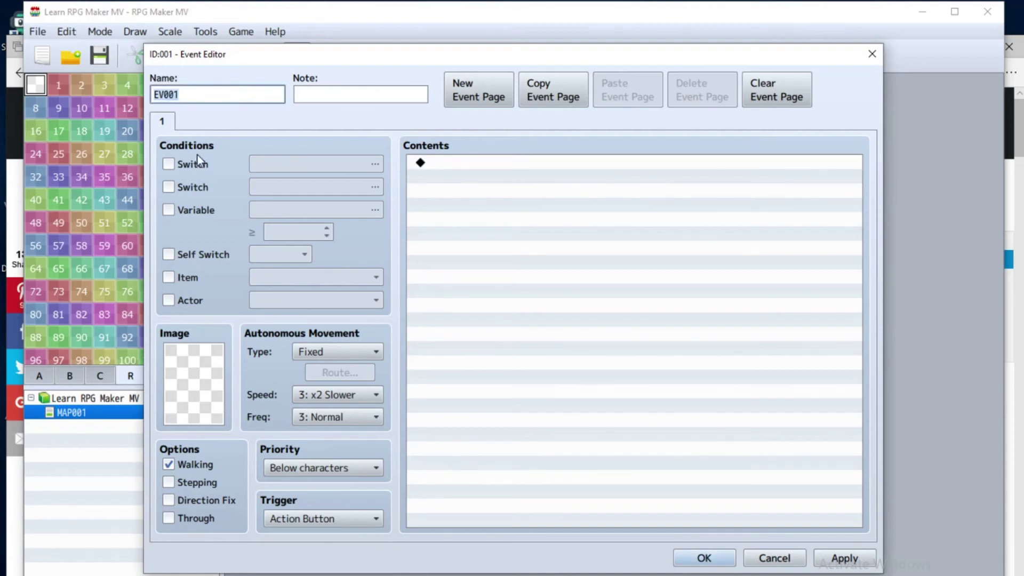
pyautogui.press('BackSpace')
pyautogui.write('Hello World')
pyautogui.click(366, 101)
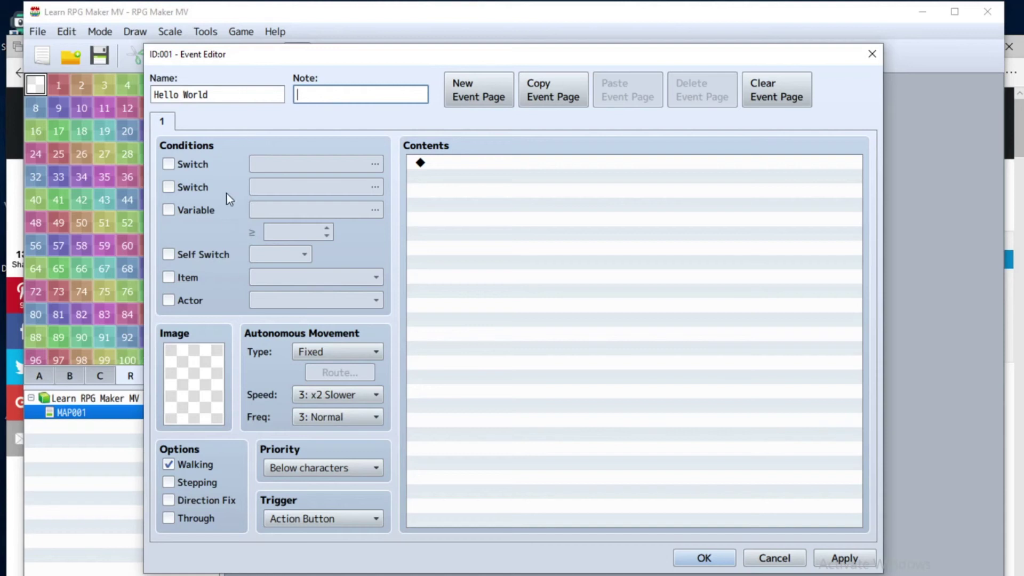
# - Set the event's image to the first character of the Actor3 sheet
pyautogui.doubleClick(204, 370)
pyautogui.click(316, 213)
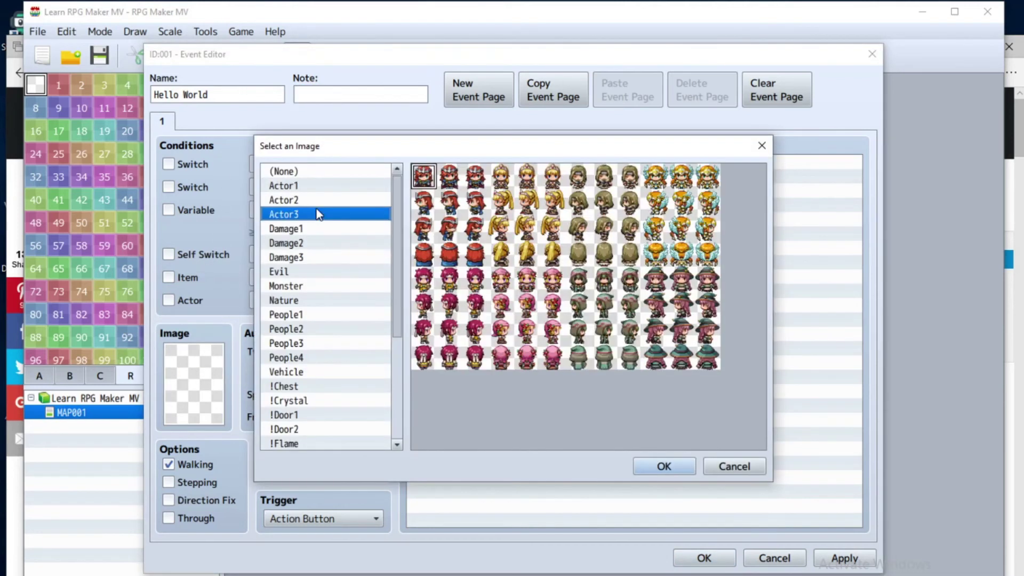
pyautogui.doubleClick(430, 186)
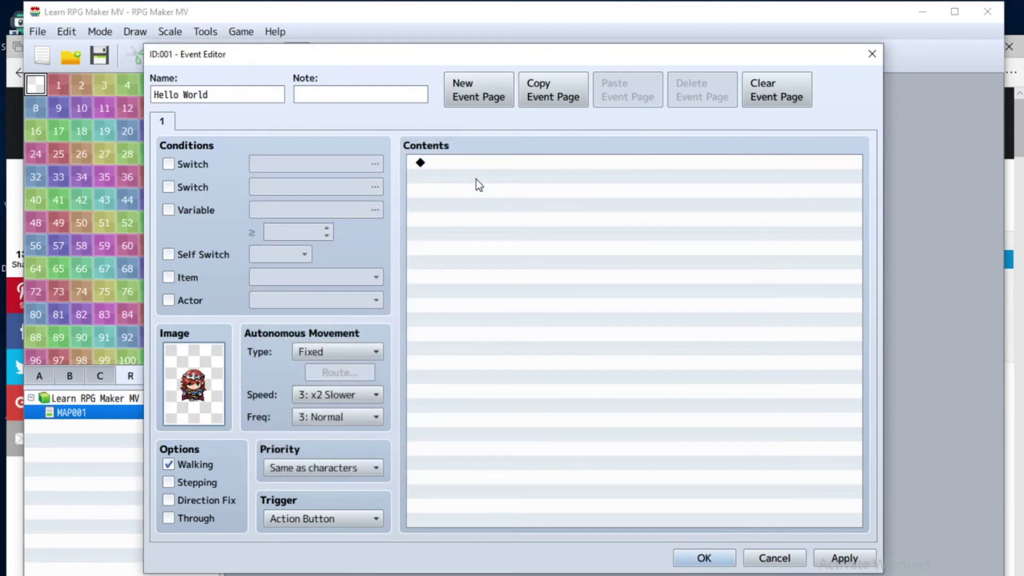
# - Open the Event Commands for the first Contents line and examine all three pages of commands
pyautogui.click(433, 163)
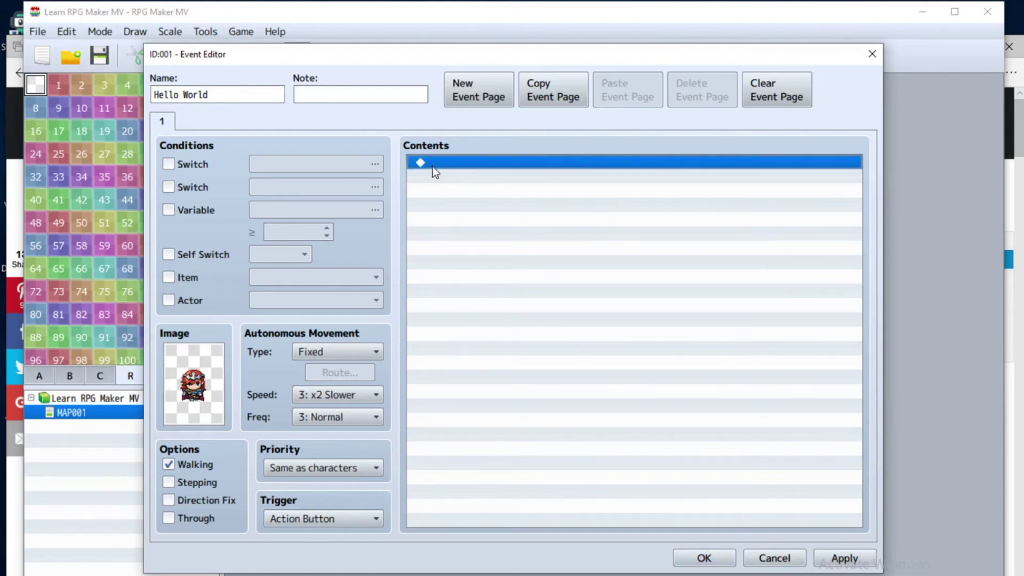
pyautogui.doubleClick(442, 166)
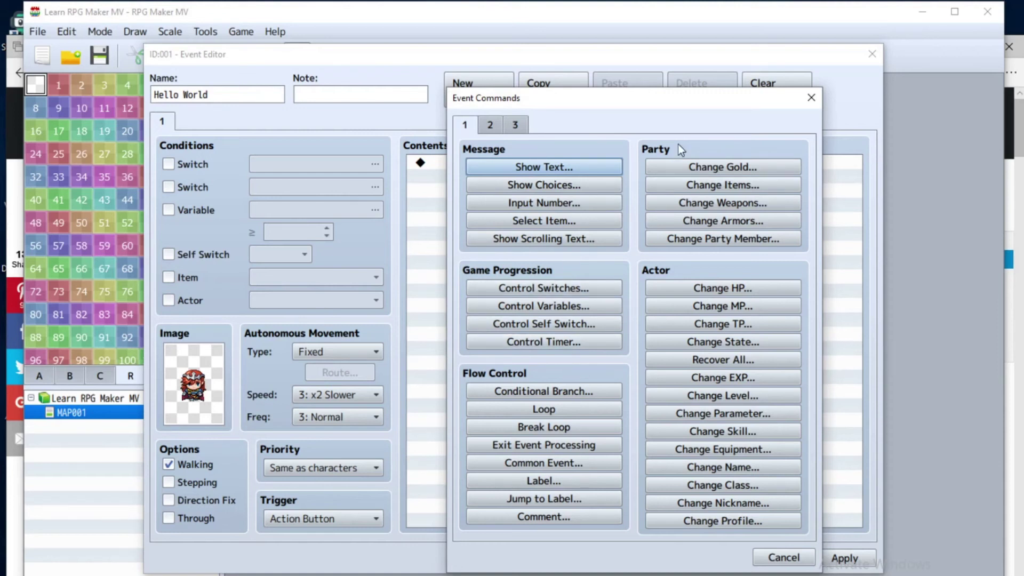
pyautogui.click(490, 126)
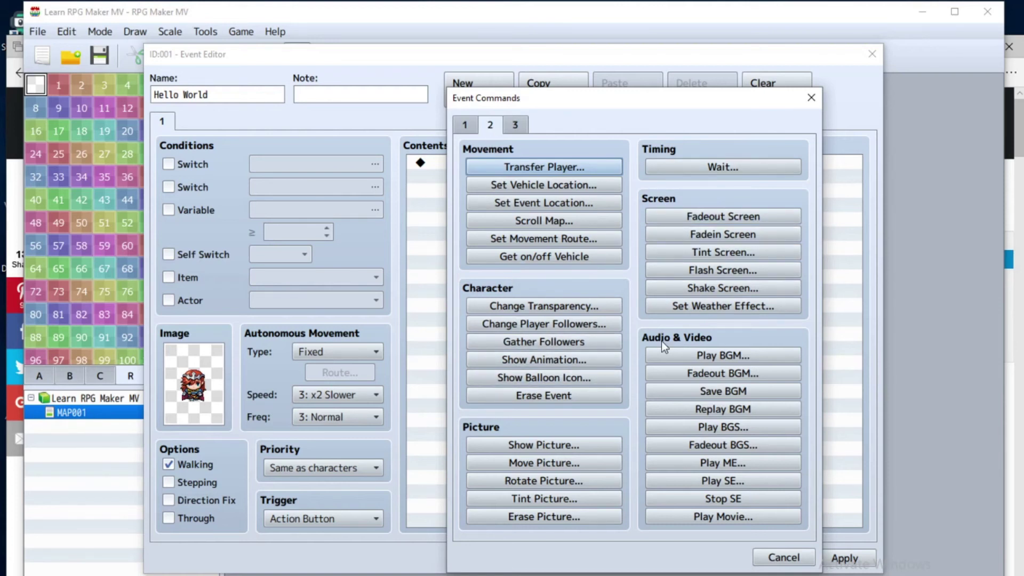
pyautogui.click(519, 124)
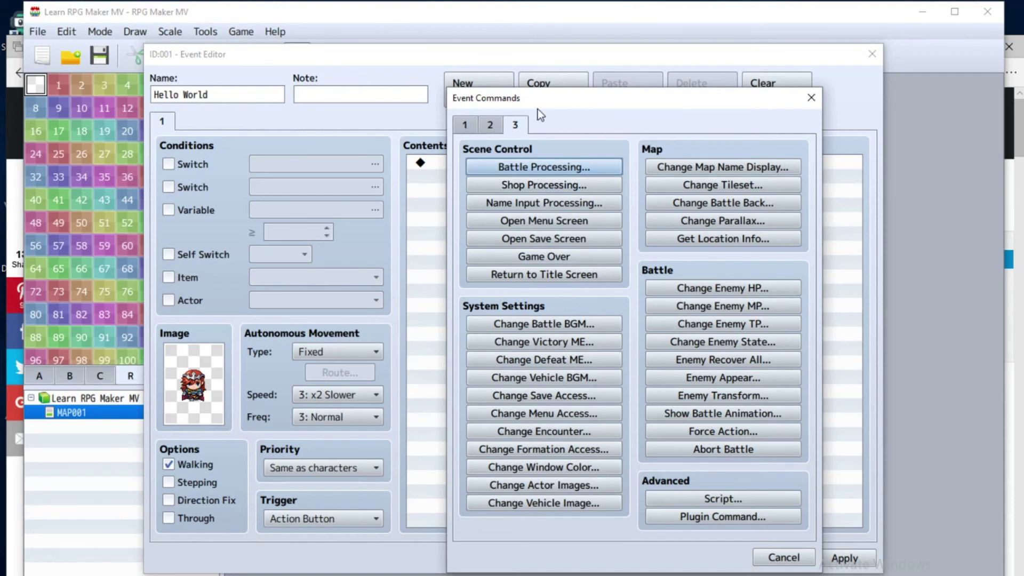
pyautogui.click(500, 126)
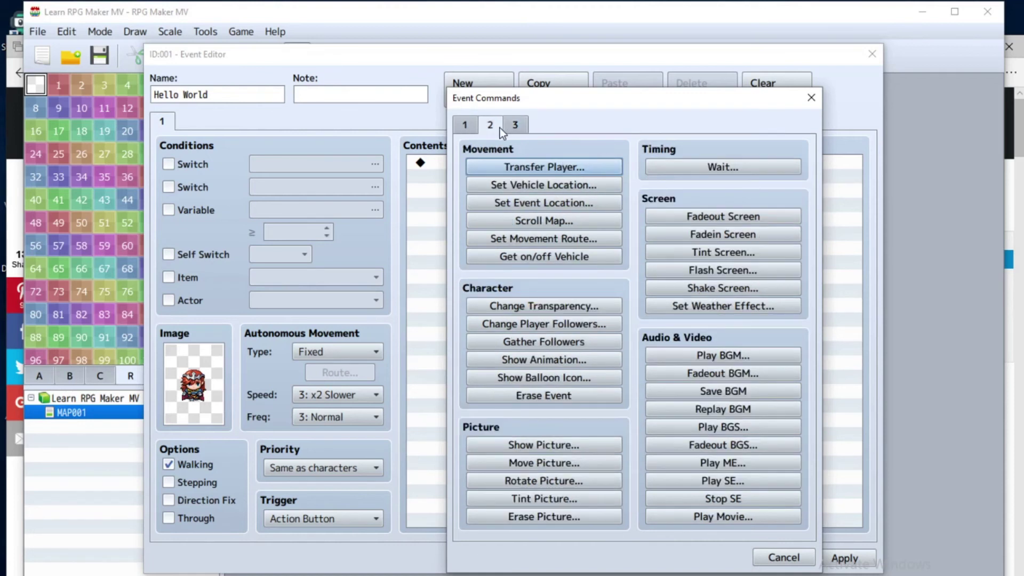
pyautogui.click(465, 128)
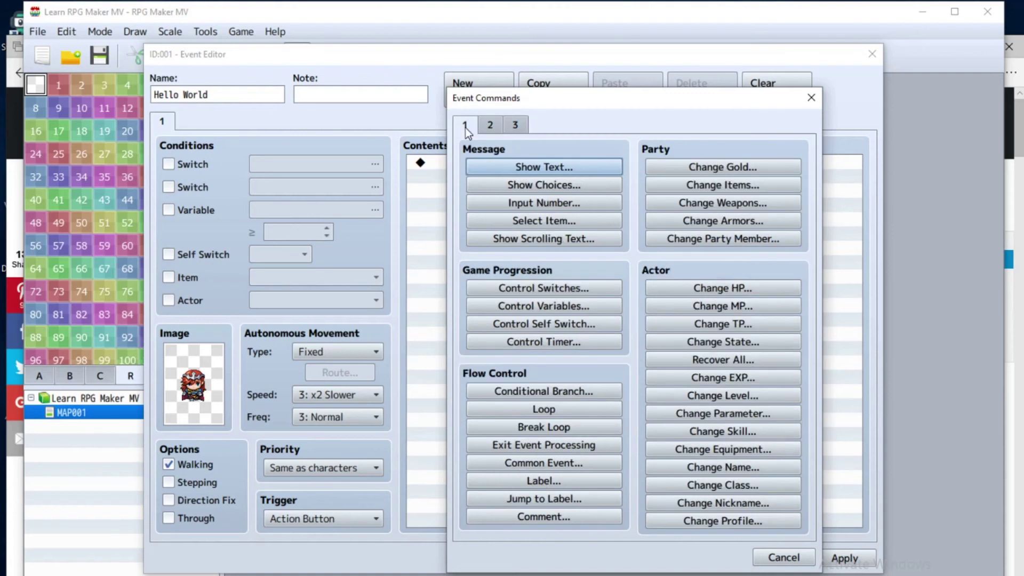
# - Start a Show Text command with the message text "Hello World"
pyautogui.click(516, 164)
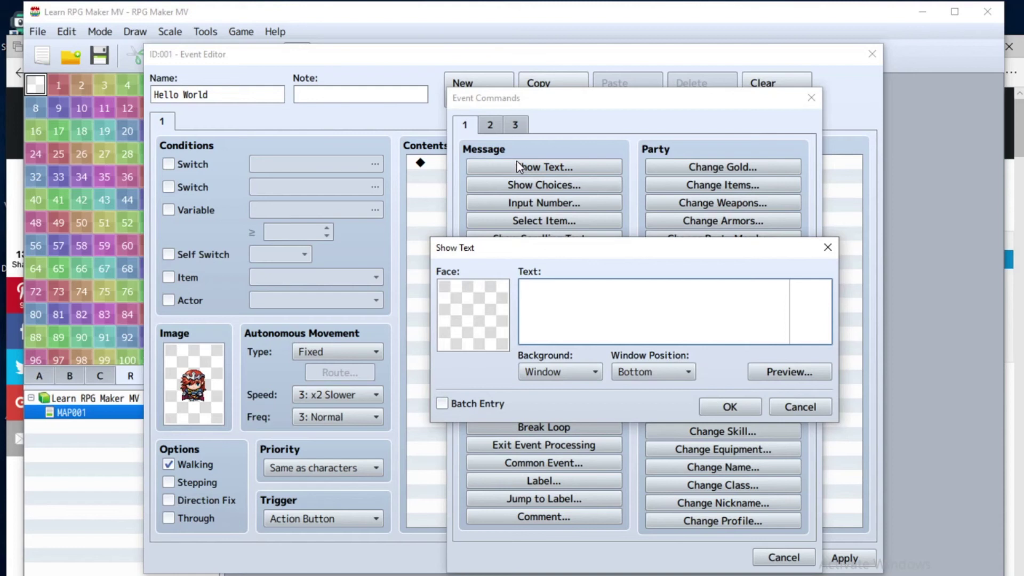
pyautogui.write('Hello Woirld')
pyautogui.press('BackSpace')
pyautogui.press('BackSpace')
pyautogui.press('BackSpace')
pyautogui.press('BackSpace')
pyautogui.write('rld')
# - Open the message's face image selection, look over the Actor1 and Actor2 sheets, and choose the Actor3 sheet
pyautogui.doubleClick(480, 315)
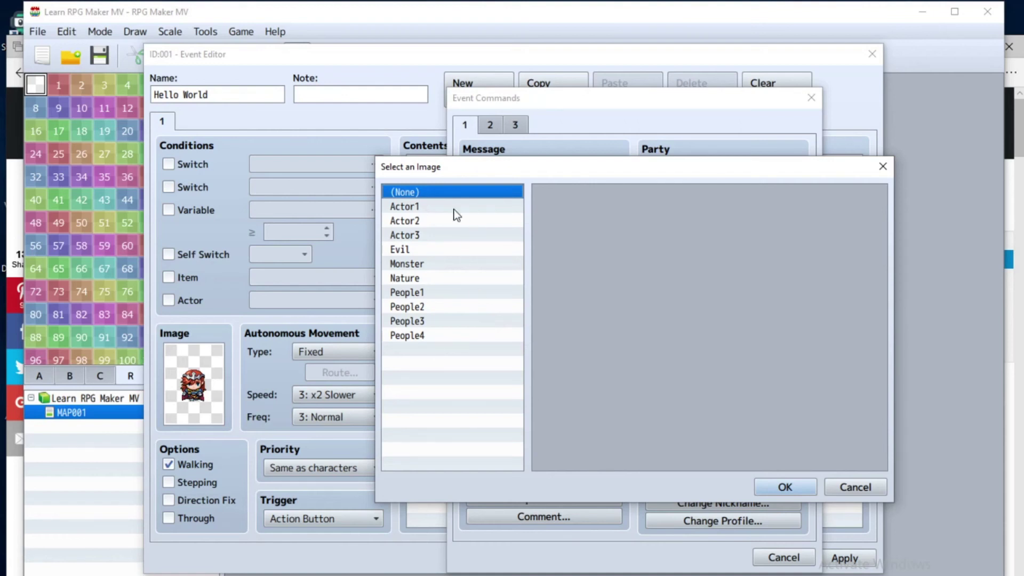
pyautogui.click(414, 208)
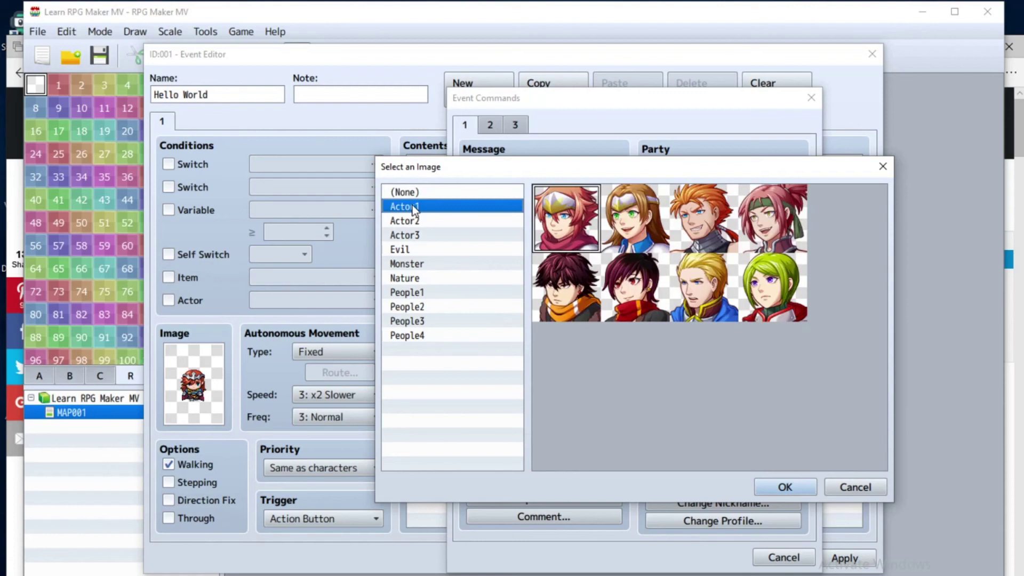
pyautogui.click(410, 221)
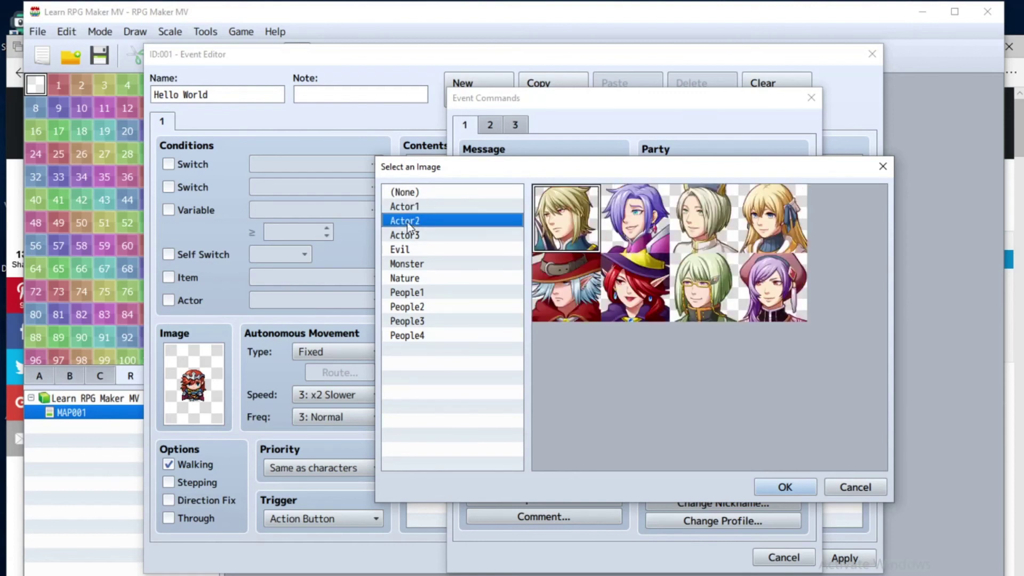
pyautogui.click(410, 236)
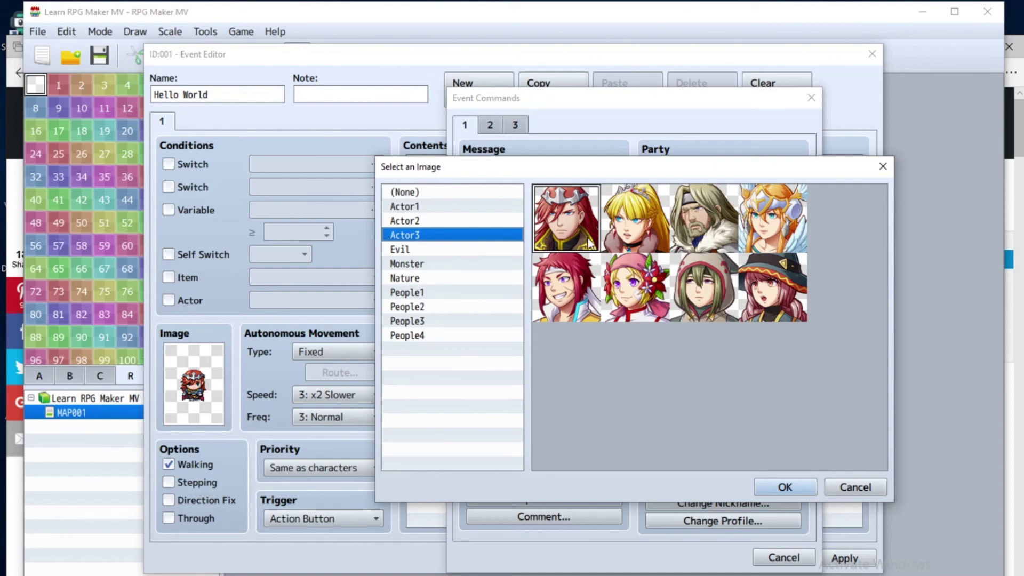
# - Go through the portraits of the Actor3 face sheet one by one to examine their numbering order
pyautogui.click(613, 230)
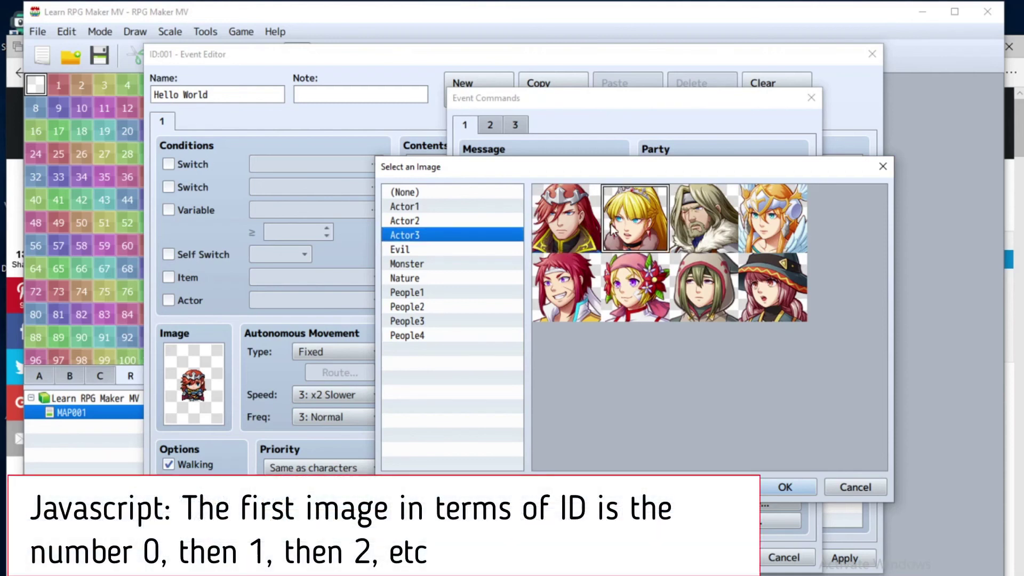
pyautogui.click(698, 225)
pyautogui.click(747, 229)
pyautogui.click(576, 286)
pyautogui.click(657, 288)
pyautogui.click(680, 291)
pyautogui.click(768, 293)
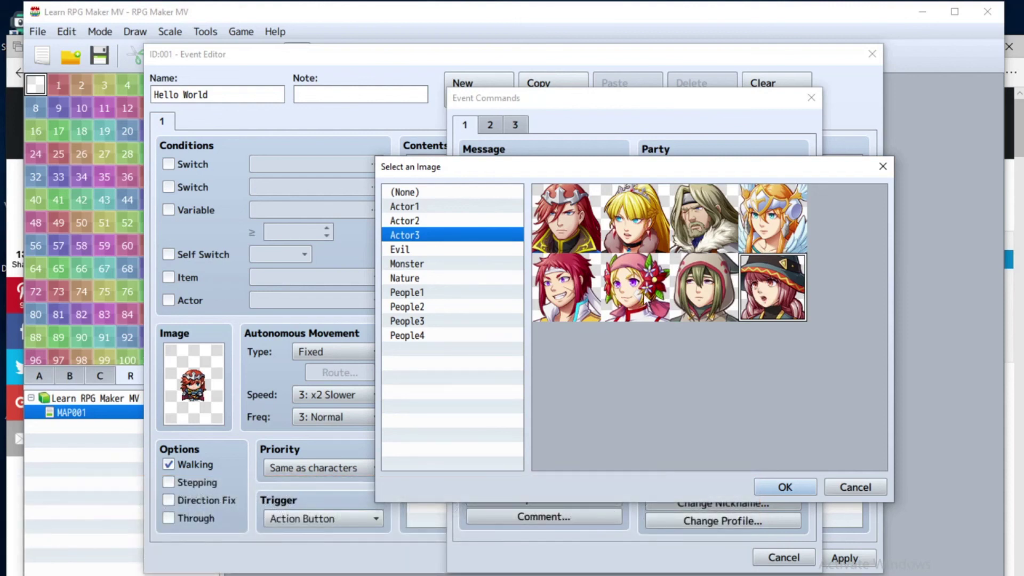
pyautogui.click(578, 232)
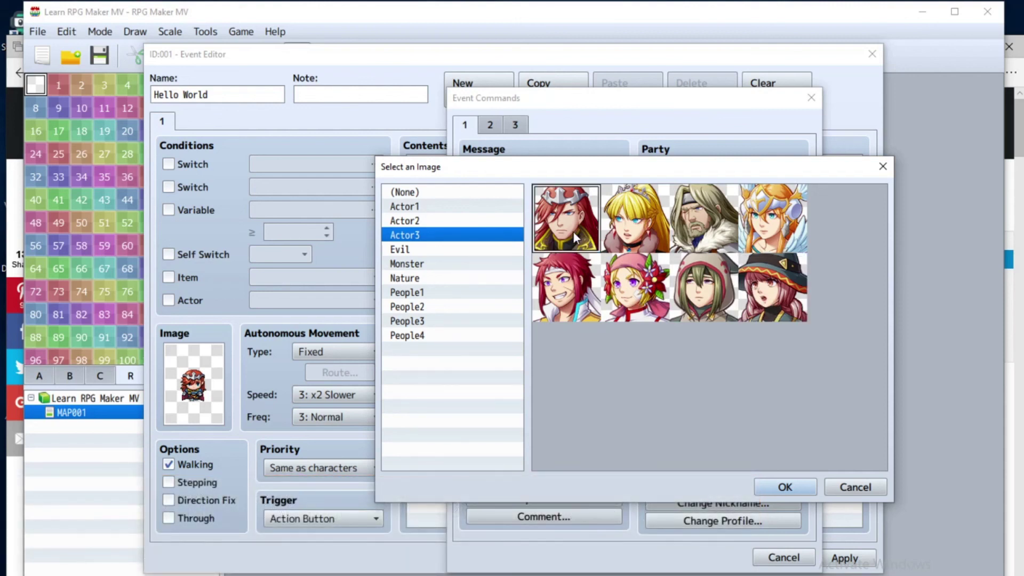
pyautogui.click(696, 224)
pyautogui.click(760, 224)
pyautogui.click(597, 279)
pyautogui.click(648, 280)
pyautogui.click(713, 293)
pyautogui.click(770, 303)
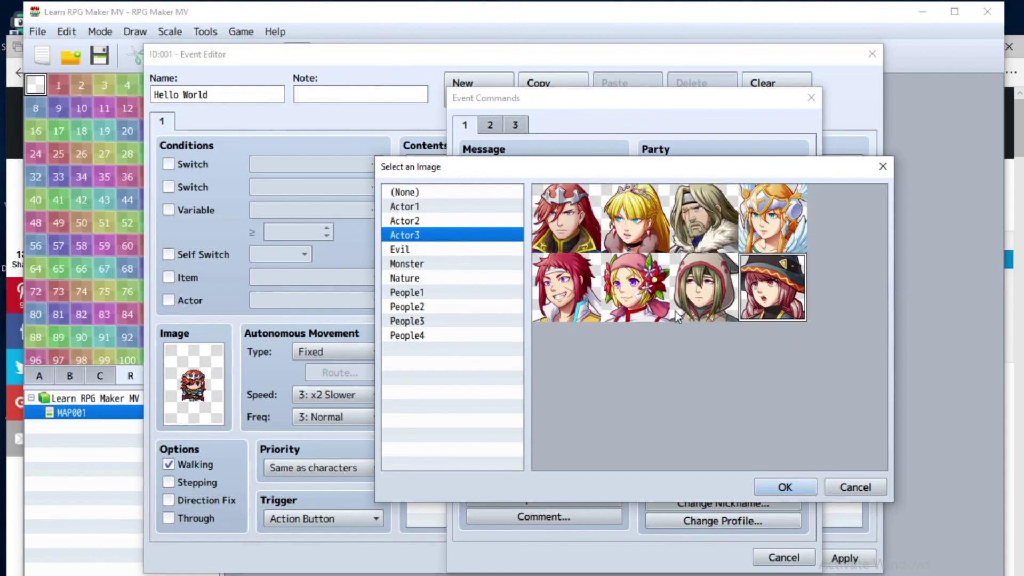
# - Use the first Actor3 portrait, the red-haired man with the crown, as the message's face
pyautogui.click(563, 220)
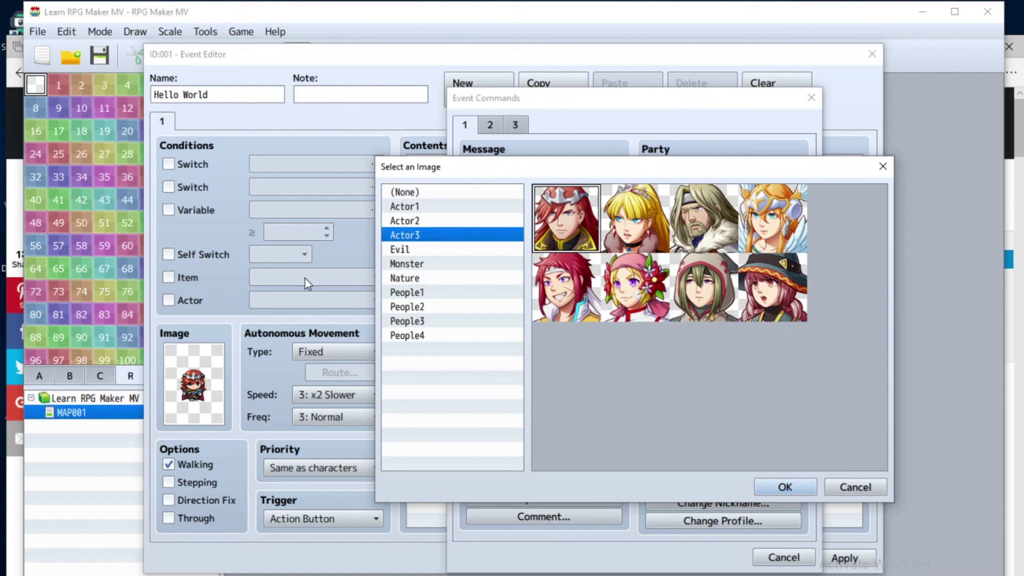
pyautogui.doubleClick(557, 210)
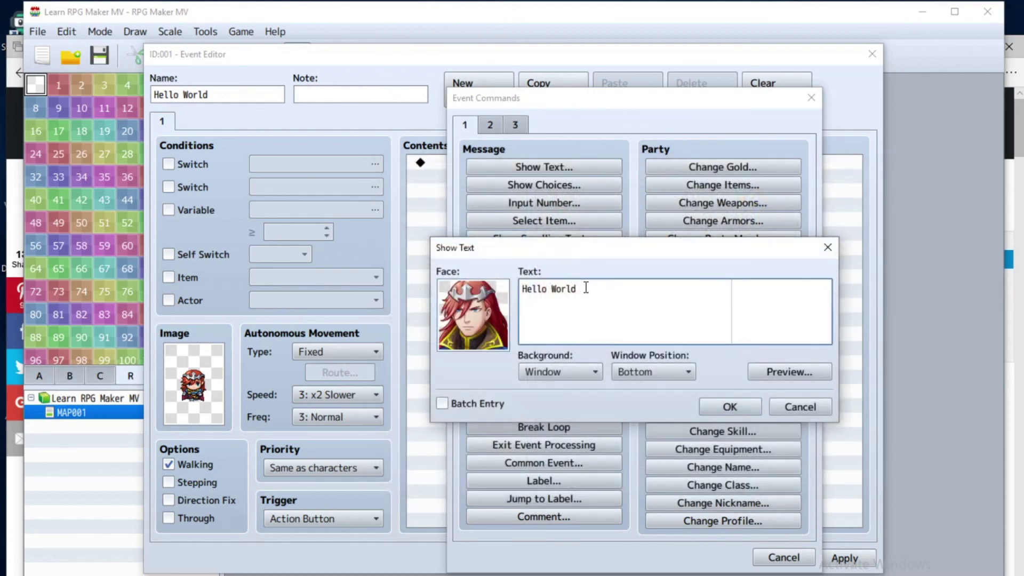
# - Extend the message to "Hello World and welcome to RPG Maker MV" with a second line "tutorials by TheSuperYuuki", and save the event
pyautogui.write('and welcome to RPG Maker MV')
pyautogui.press('Return')
pyautogui.write('tutorials by TheSuperU')
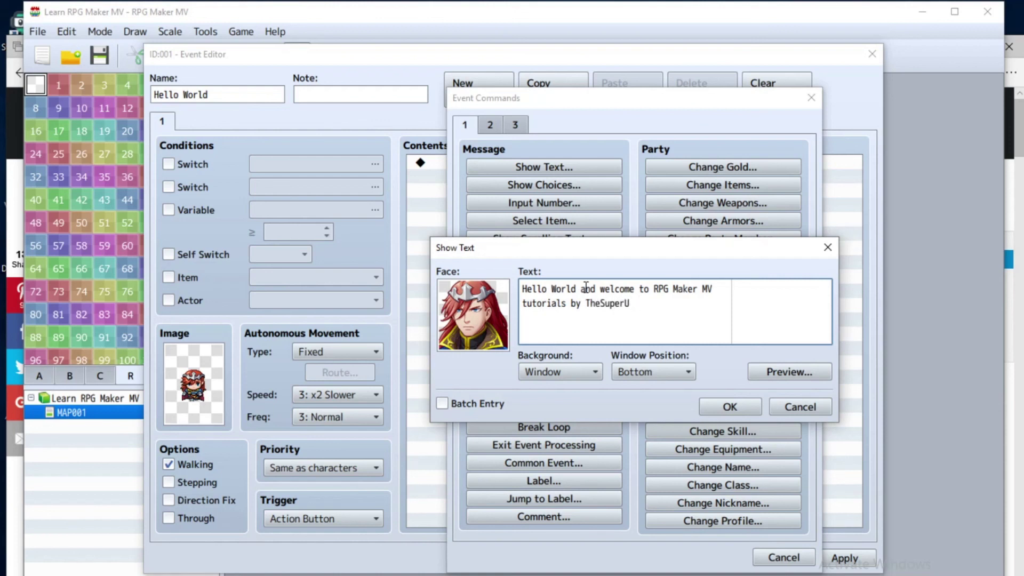
pyautogui.press('BackSpace')
pyautogui.write('Yuuki')
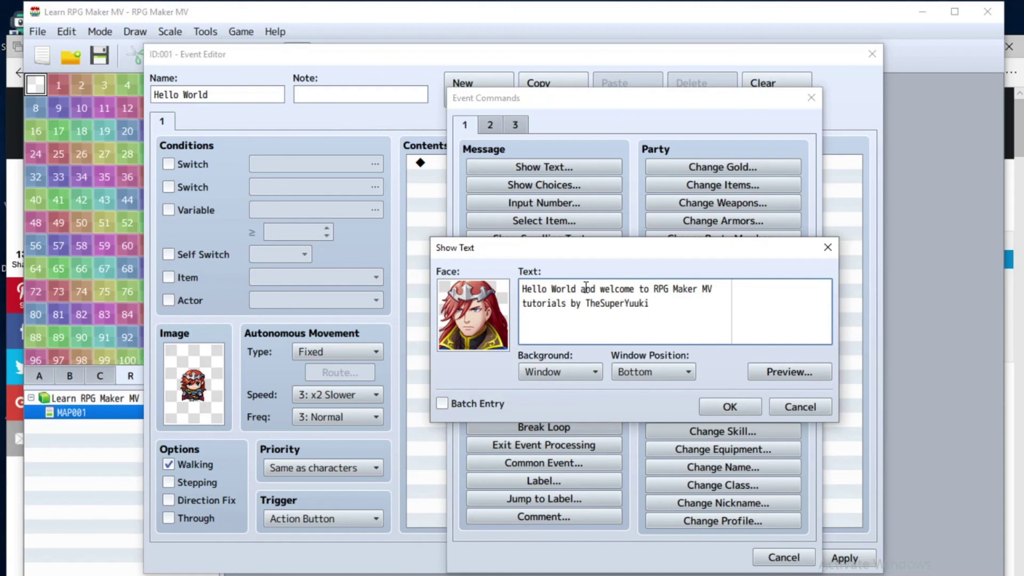
pyautogui.click(714, 405)
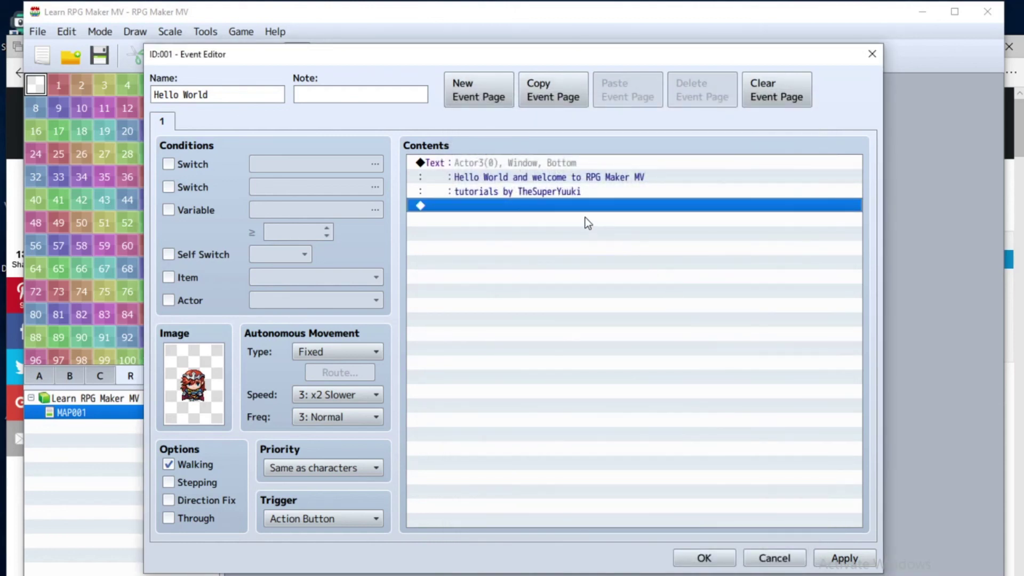
pyautogui.click(845, 558)
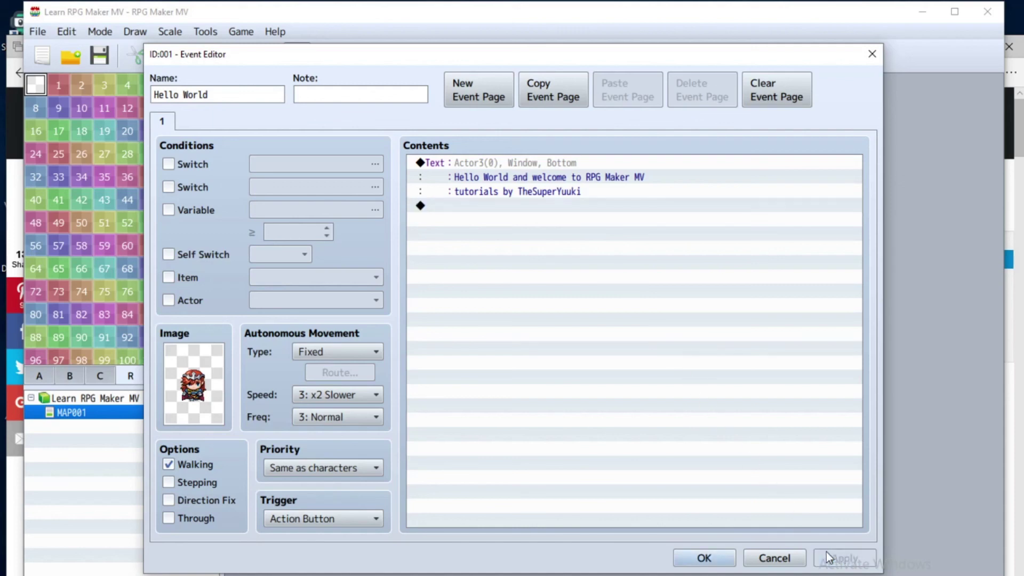
pyautogui.click(699, 558)
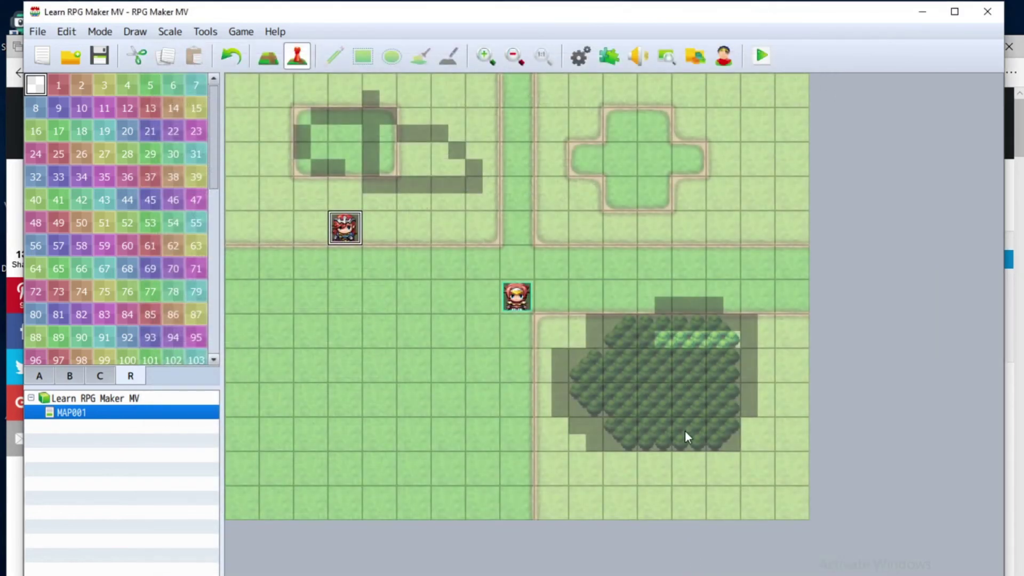
# - Start a playtest with the computer's sound muted, saving the changes to the game
pyautogui.click(762, 56)
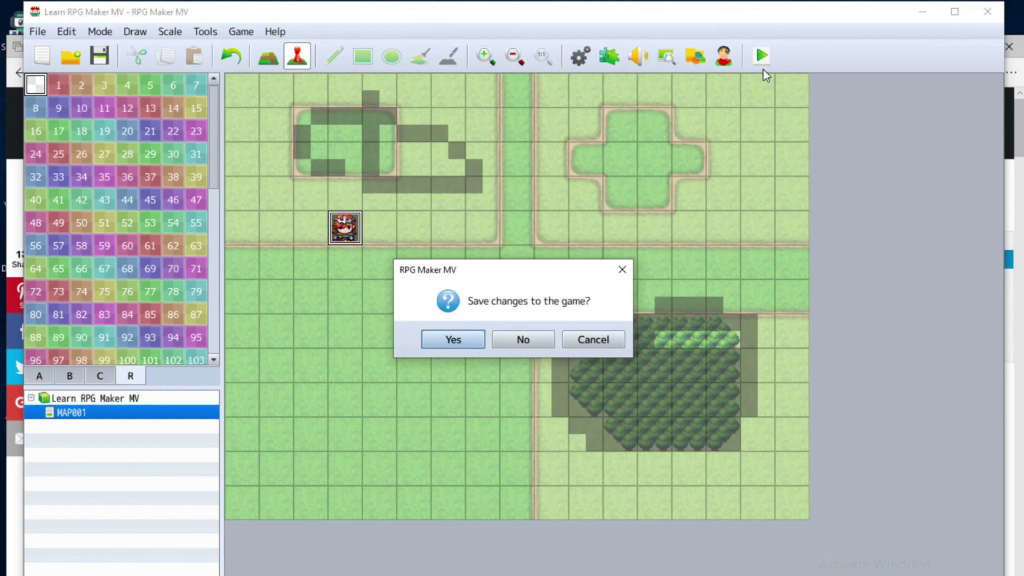
pyautogui.press('XF86AudioMute')
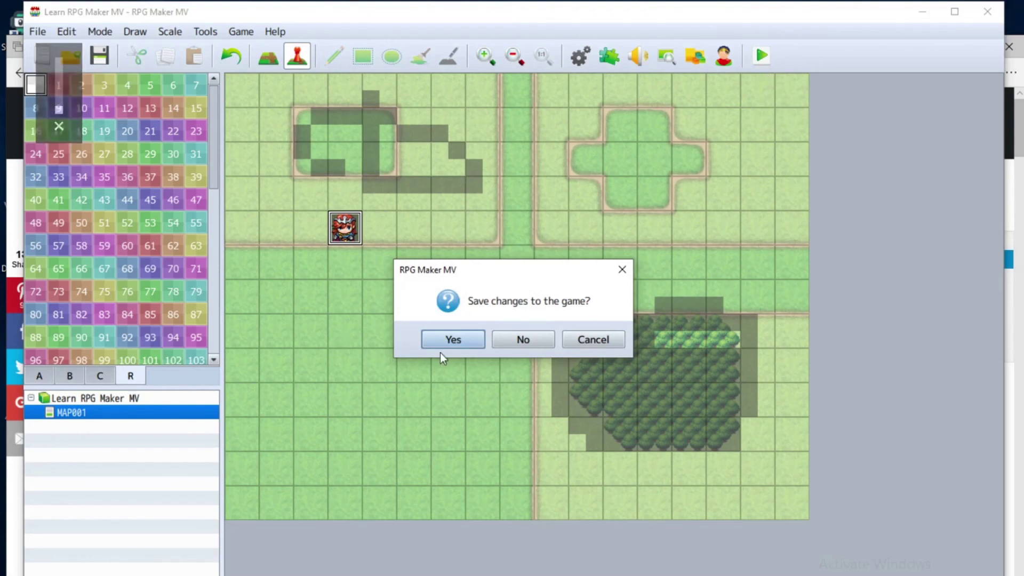
pyautogui.click(452, 340)
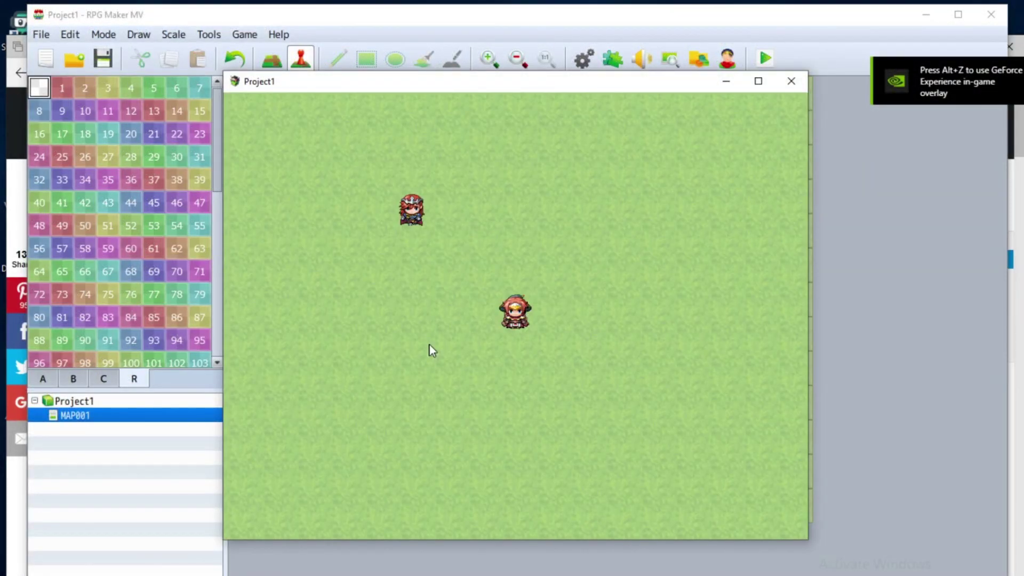
# - Walk the party up to the red-haired event character, trigger and dismiss its message, and end the playtest
pyautogui.press('Left')
pyautogui.press('Up')
pyautogui.press('Left')
pyautogui.press('Down')
pyautogui.press('Left')
pyautogui.press('Up')
pyautogui.press('Right')
pyautogui.press('Up')
pyautogui.press('Return')
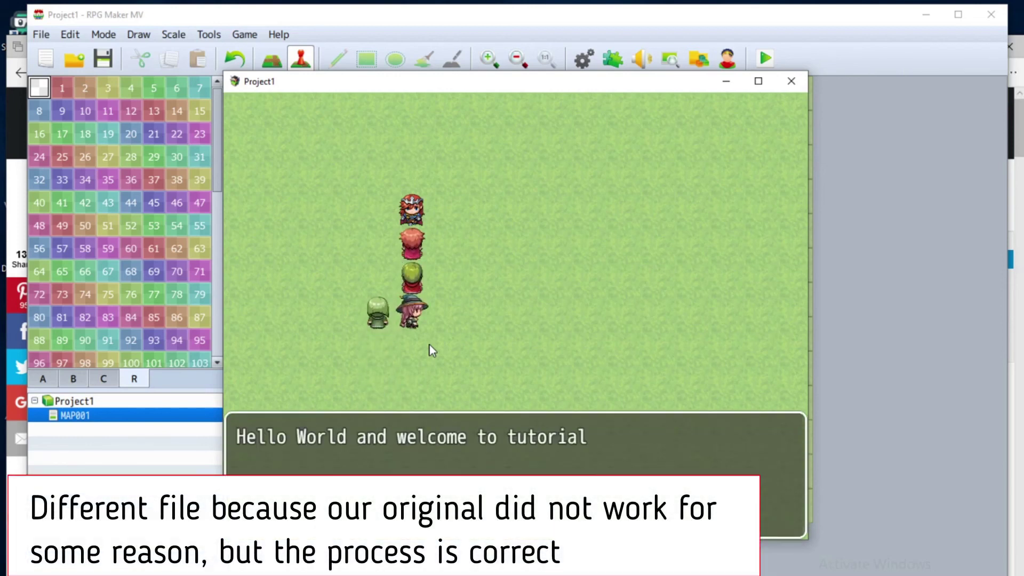
pyautogui.press('Return')
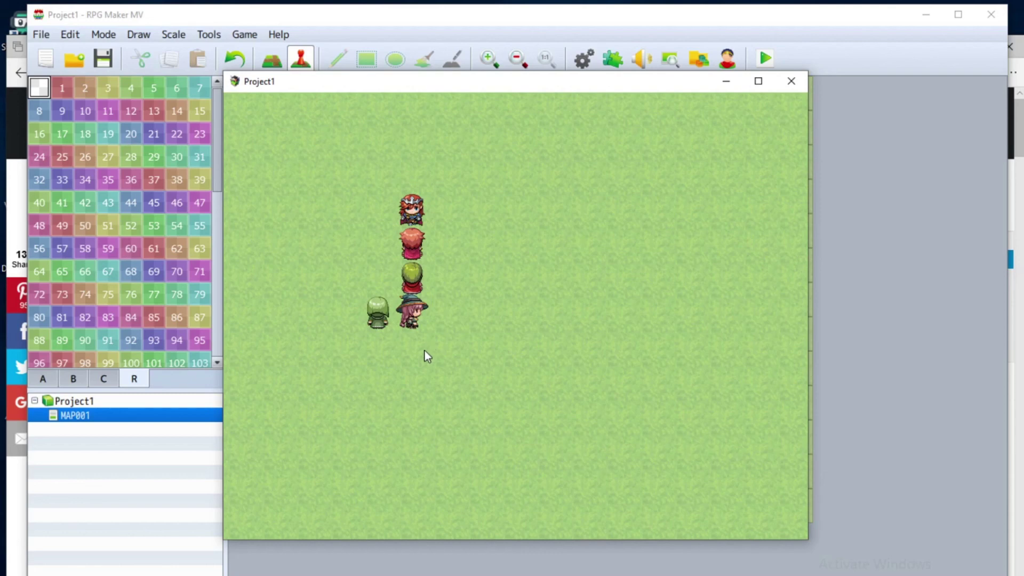
pyautogui.click(783, 87)
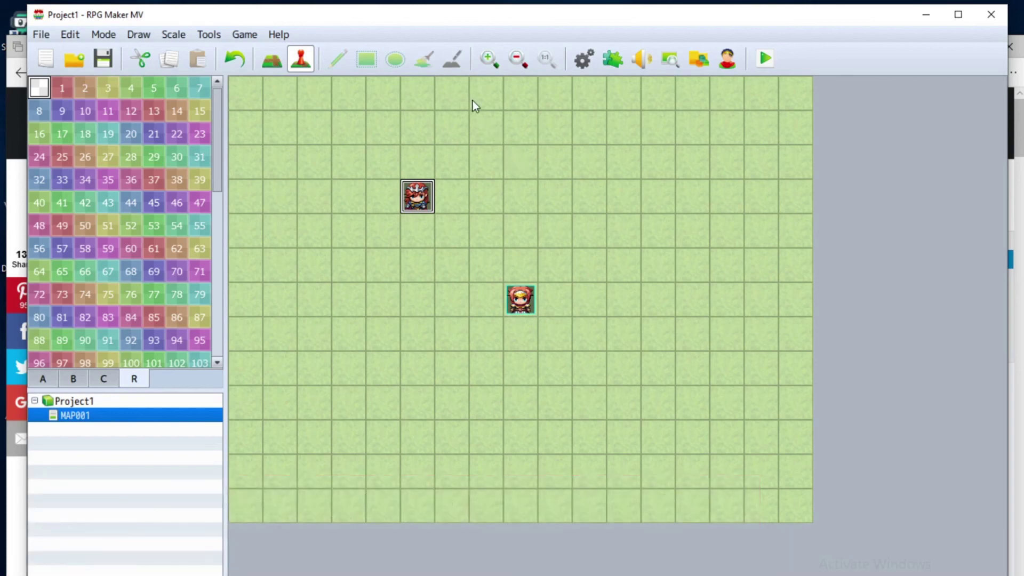
# - Open a new event on the cell directly left of the event character and discard it
pyautogui.doubleClick(382, 201)
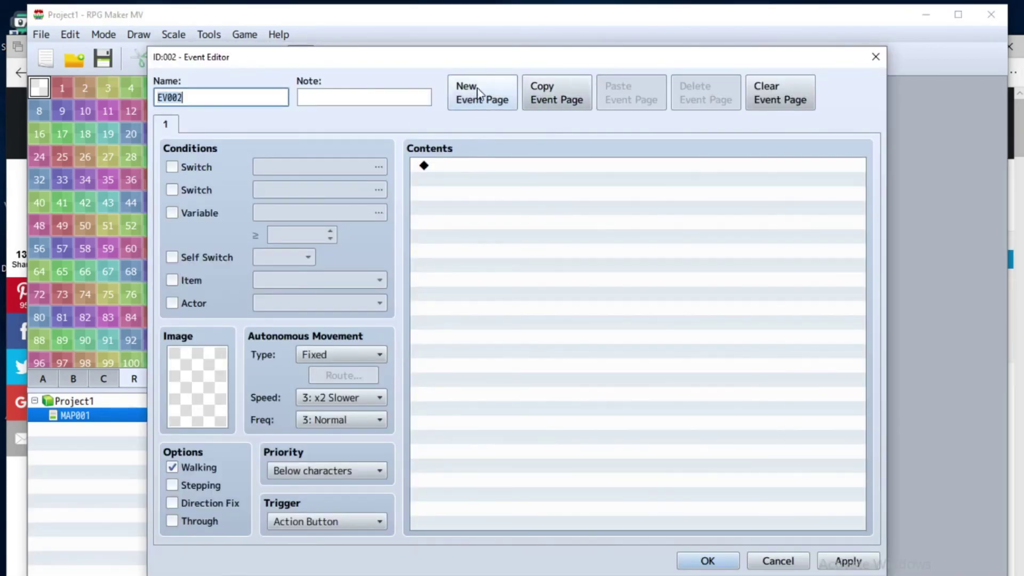
pyautogui.click(875, 57)
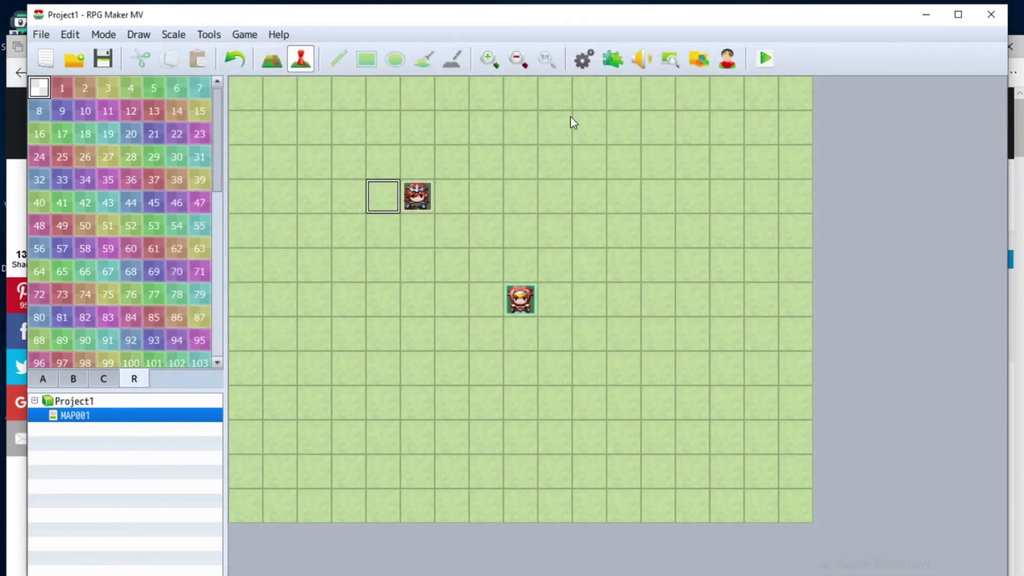
# - Open the Database and view its Classes and Actors sections
pyautogui.click(581, 61)
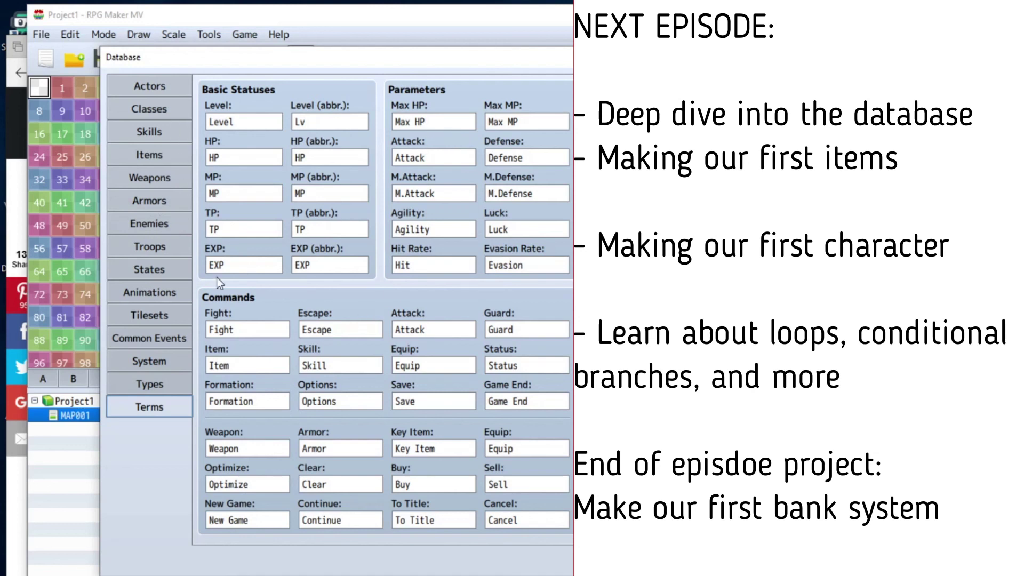
pyautogui.click(150, 110)
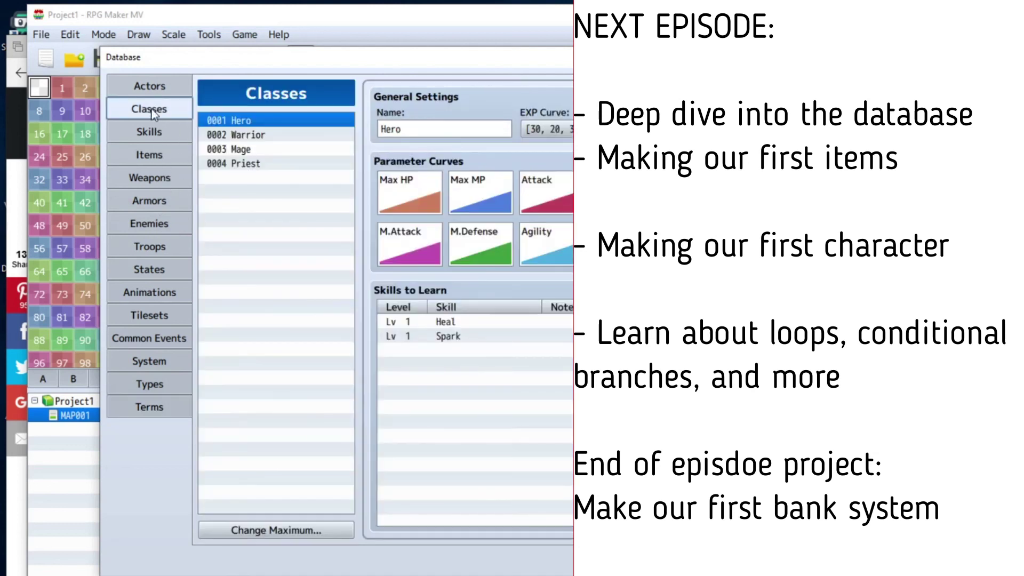
pyautogui.click(152, 89)
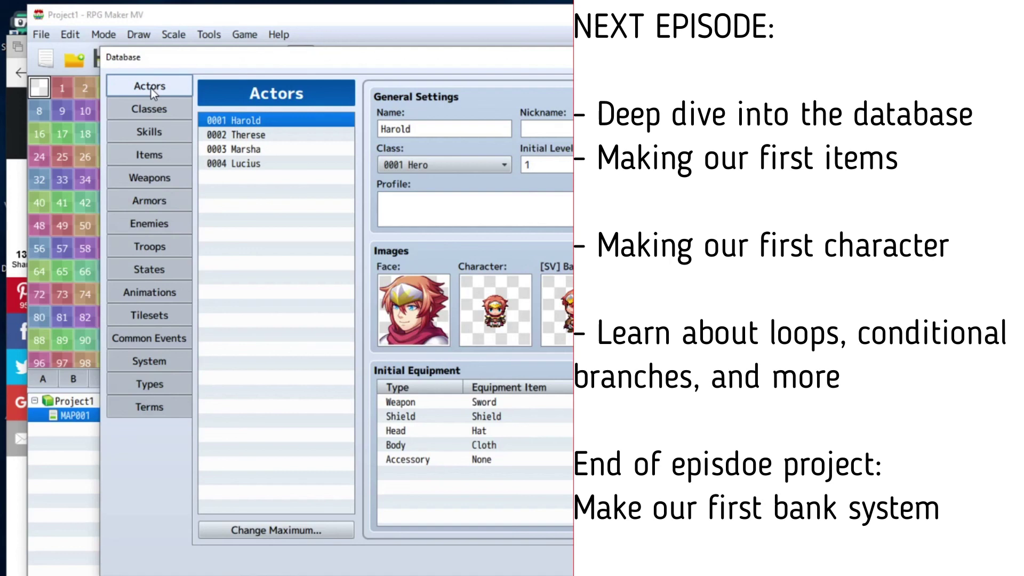